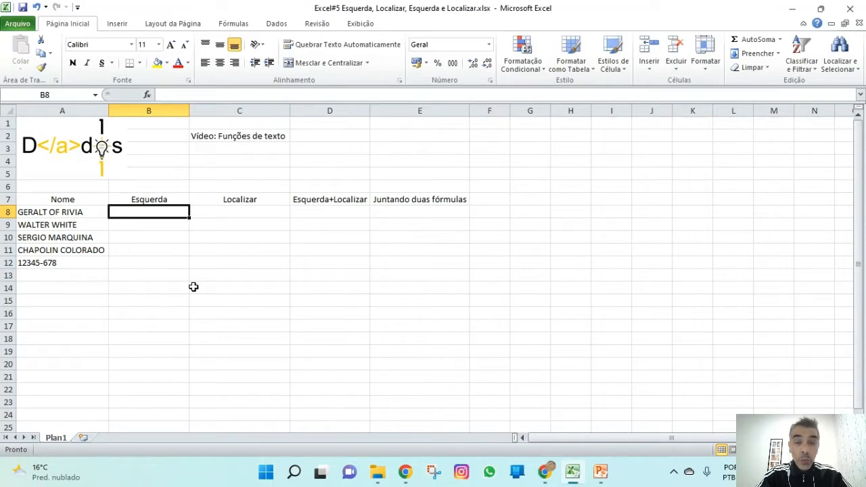
Enter the formula =ESQUERDA(A8;7) in cell B8 to extract the first seven characters of the name.
{"action": "type", "text": "="}
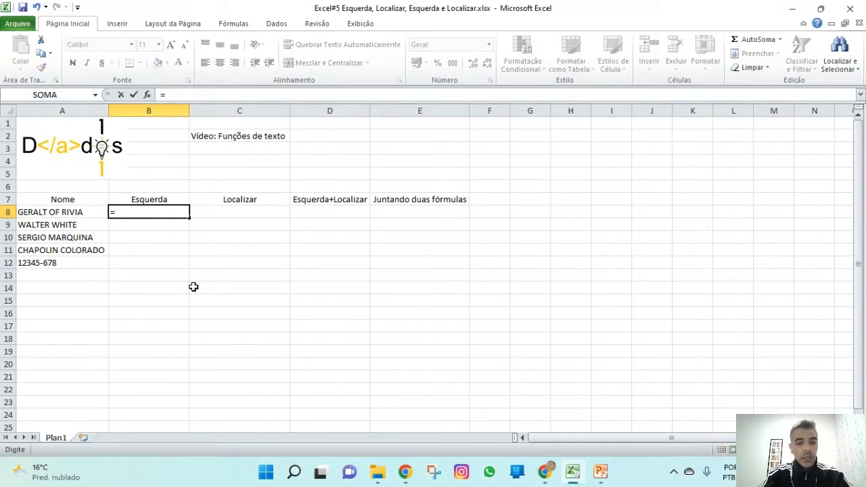
{"action": "type", "text": "es"}
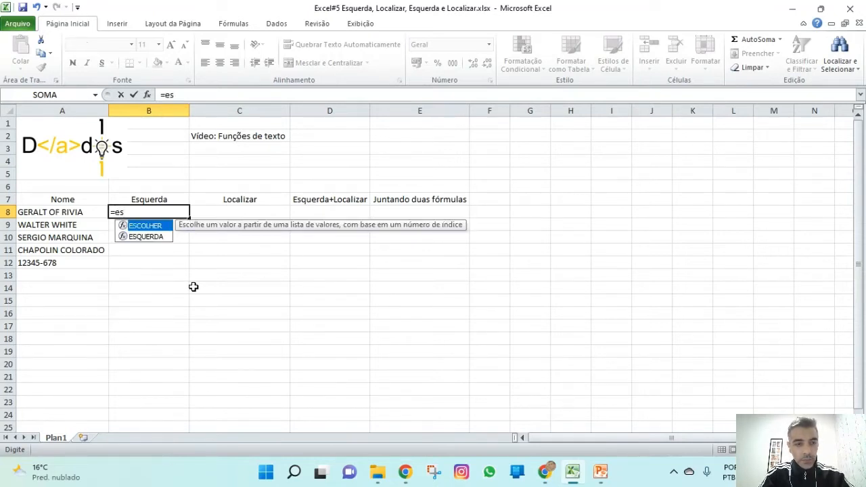
{"action": "type", "text": "q"}
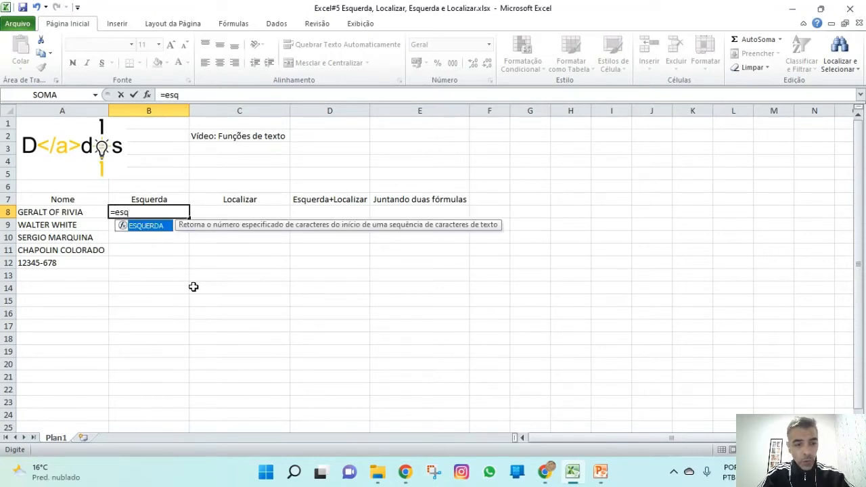
{"action": "key", "text": "Tab"}
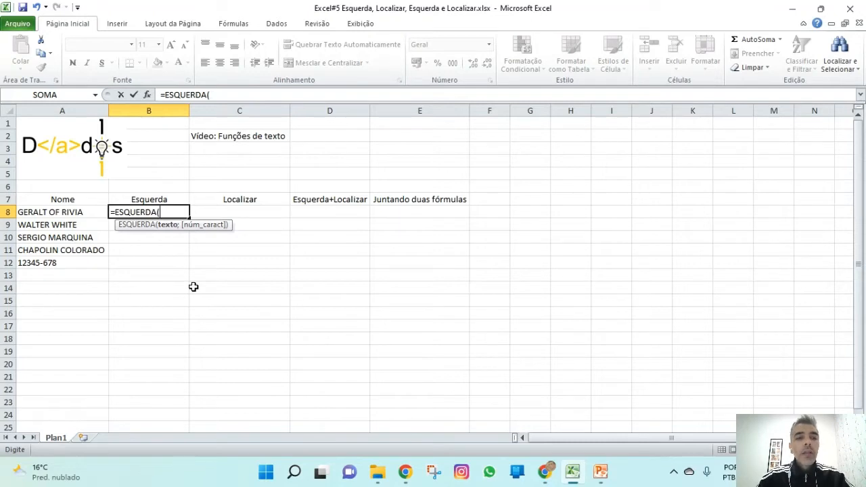
{"action": "left_click", "coordinate": [81, 213]}
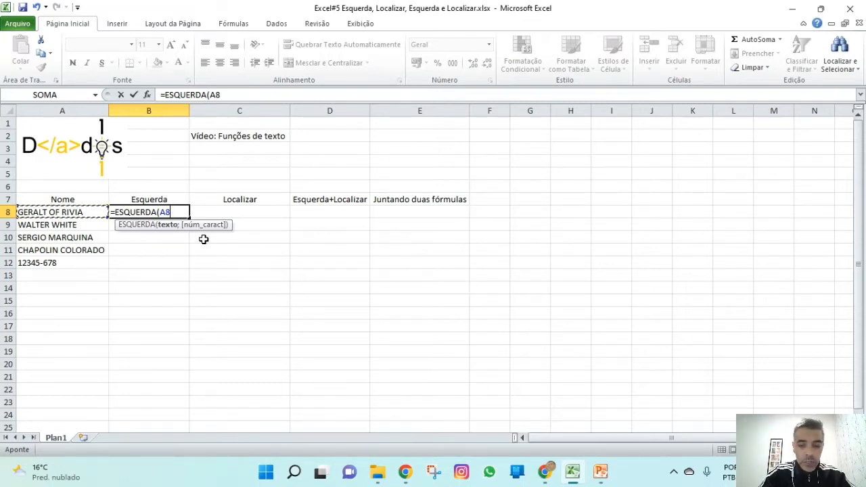
{"action": "type", "text": ";"}
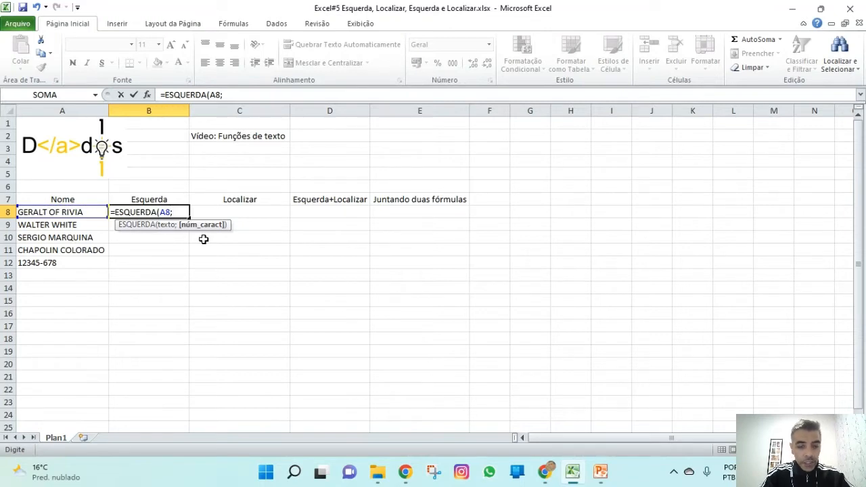
{"action": "type", "text": "&"}
{"action": "key", "text": "BackSpace"}
{"action": "type", "text": "7"}
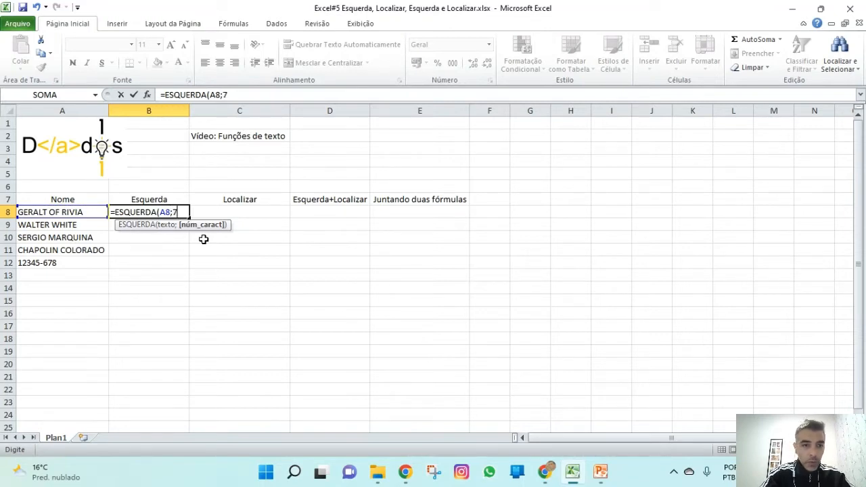
{"action": "type", "text": ")"}
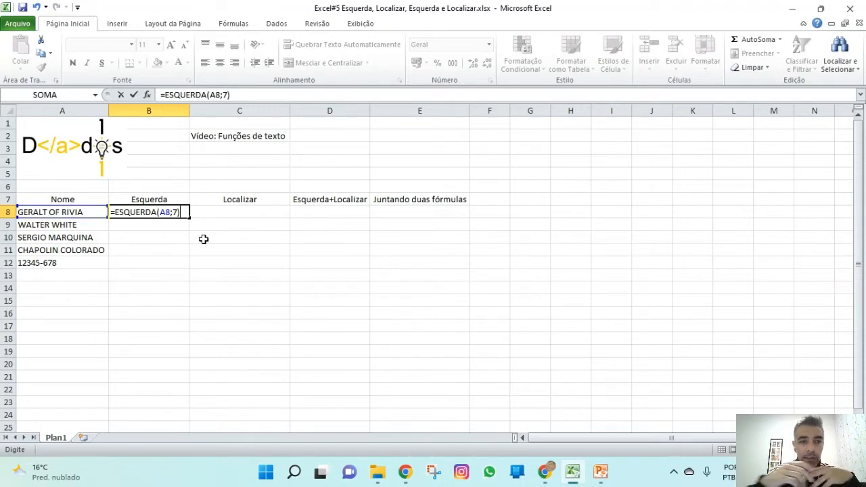
{"action": "key", "text": "Return"}
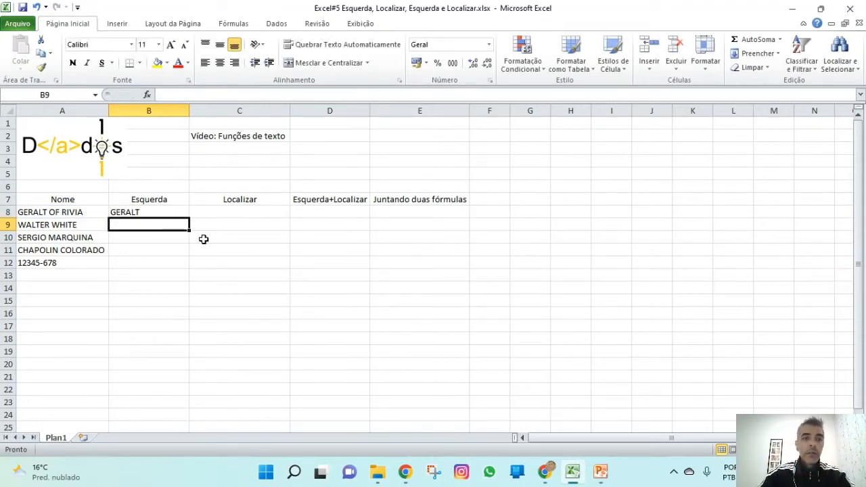
Copy the ESQUERDA formula from B8 down the column through B12.
{"action": "left_click", "coordinate": [154, 210]}
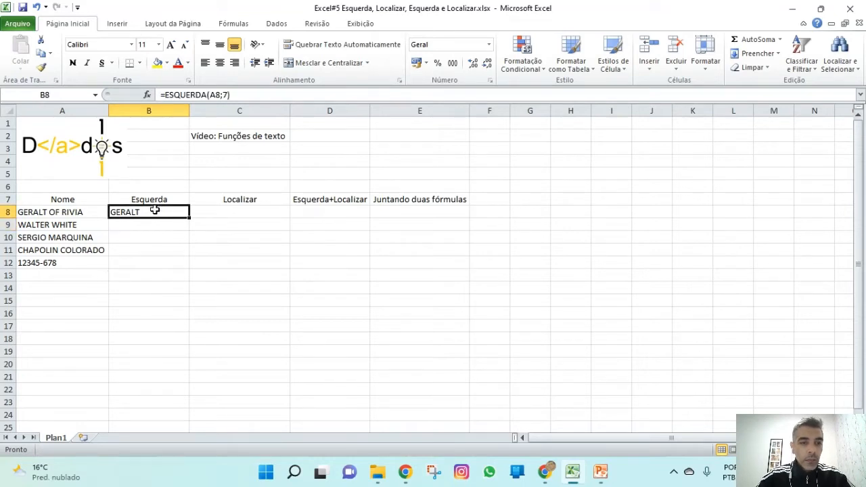
{"action": "left_click_drag", "start_coordinate": [187, 222], "coordinate": [188, 242]}
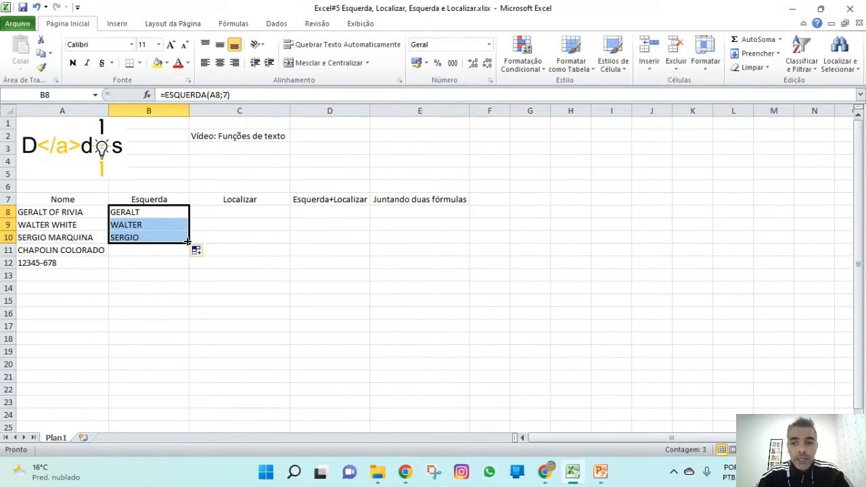
{"action": "left_click_drag", "start_coordinate": [188, 242], "coordinate": [191, 251]}
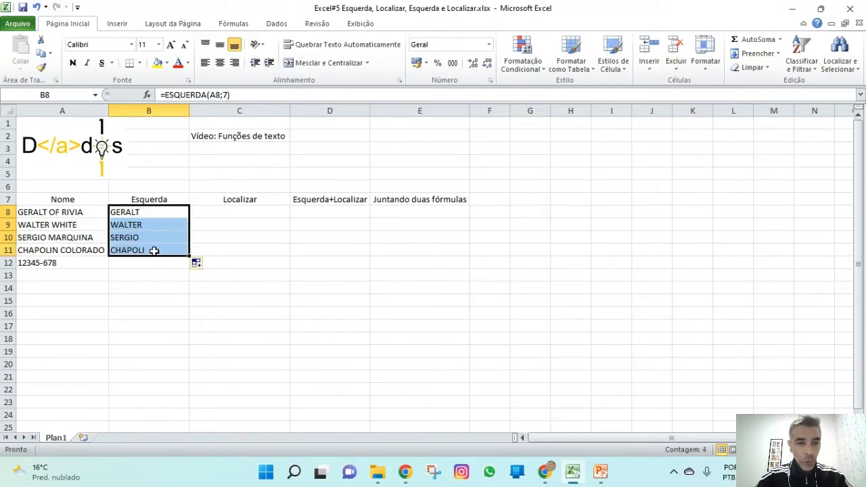
{"action": "left_click", "coordinate": [154, 251]}
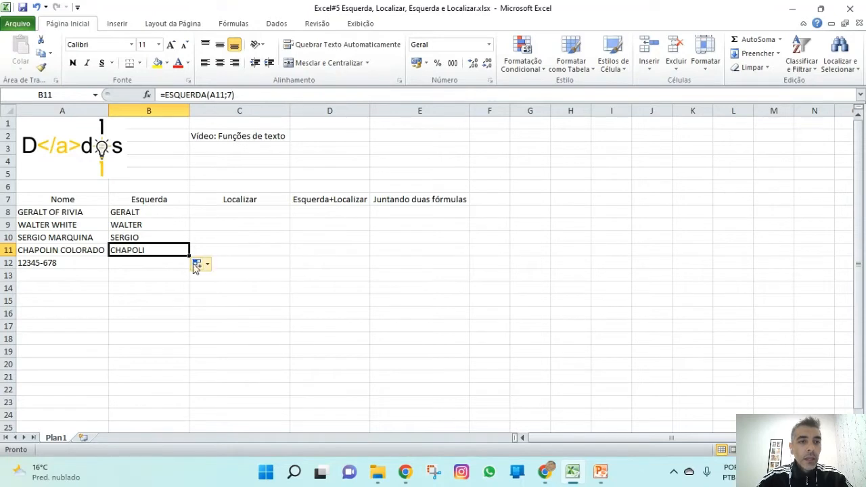
{"action": "left_click_drag", "start_coordinate": [189, 256], "coordinate": [193, 272]}
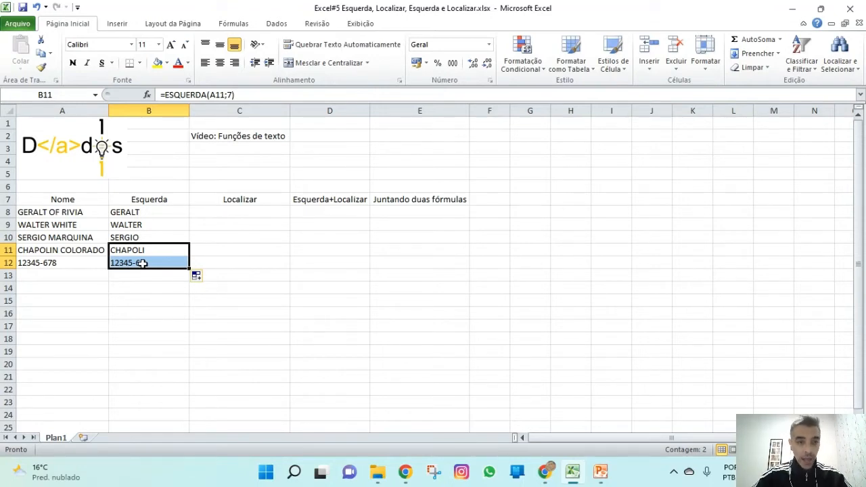
Enter the formula =PROCURAR(" ";A8) in cell C8 to locate the first space in the name.
{"action": "left_click", "coordinate": [221, 213]}
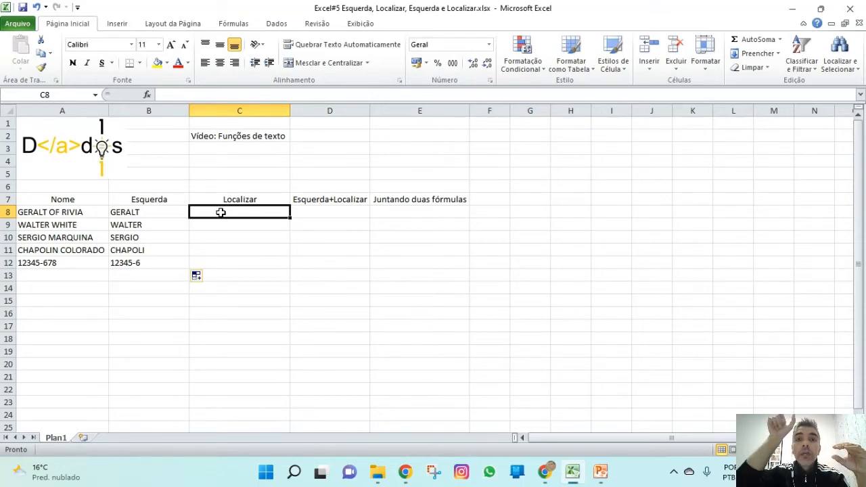
{"action": "type", "text": "="}
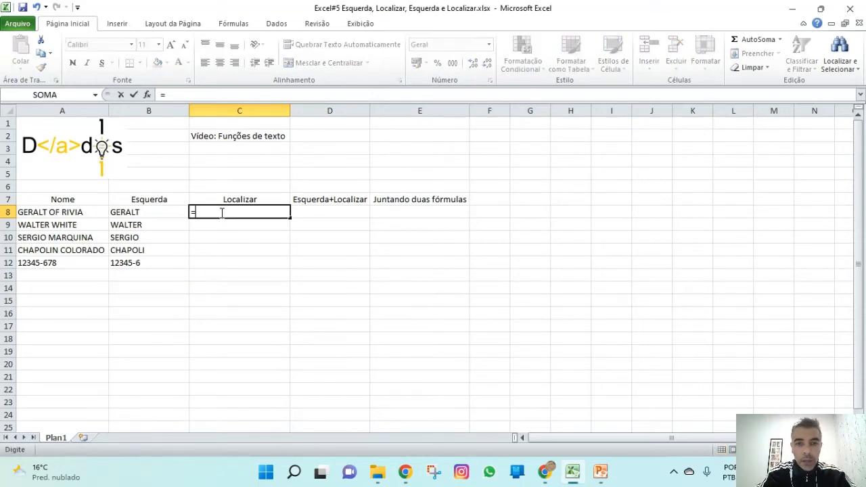
{"action": "type", "text": "pr"}
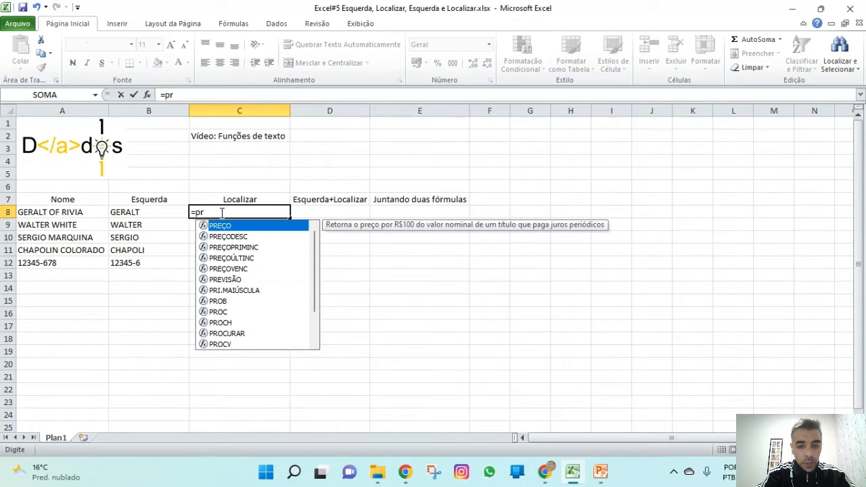
{"action": "type", "text": "ocu"}
{"action": "key", "text": "Tab"}
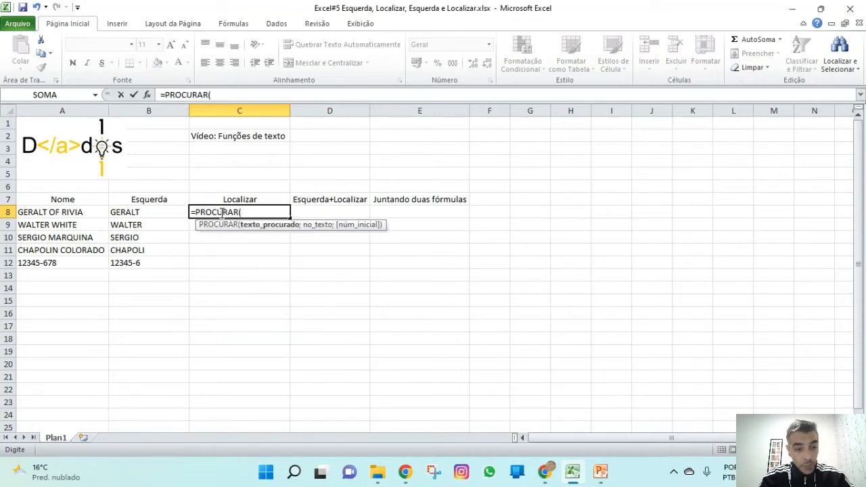
{"action": "type", "text": "\" \""}
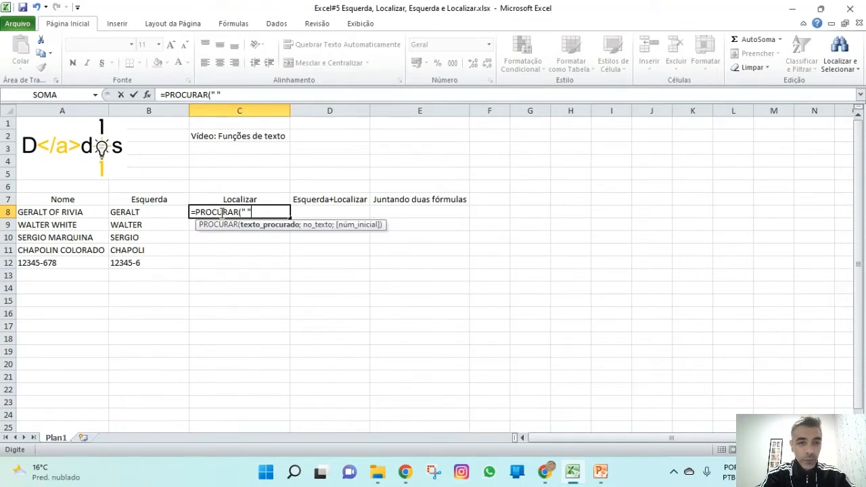
{"action": "type", "text": ";"}
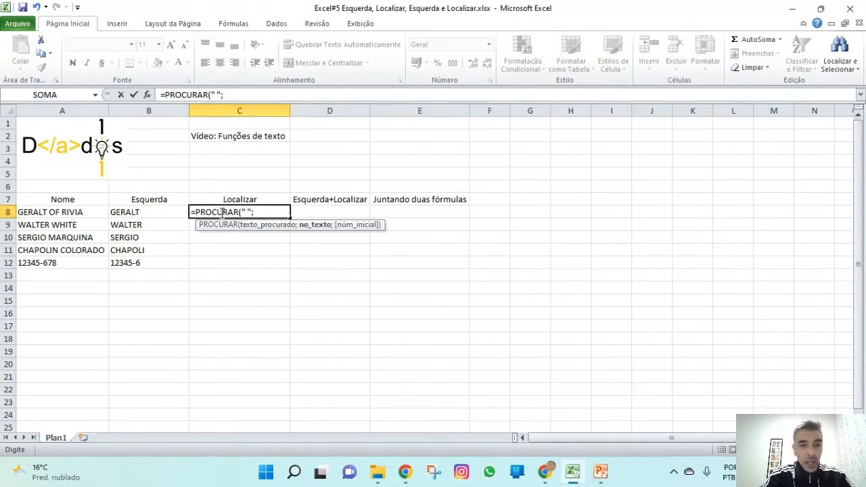
{"action": "left_click", "coordinate": [78, 213]}
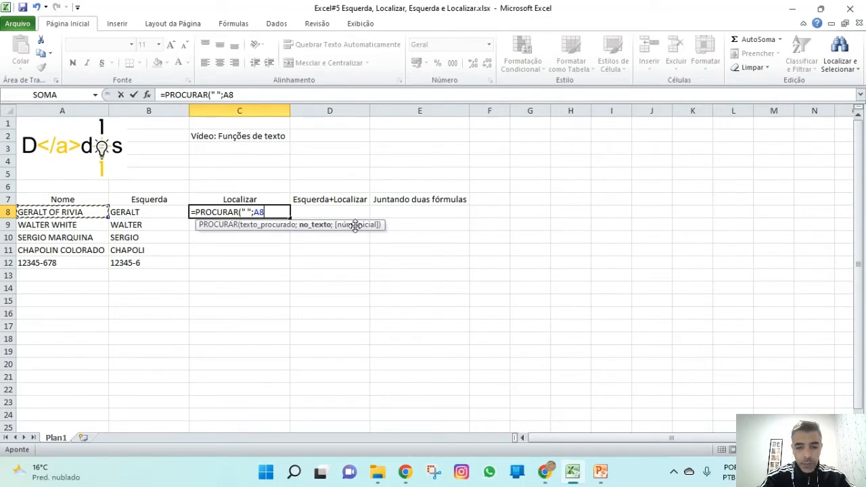
{"action": "type", "text": ")"}
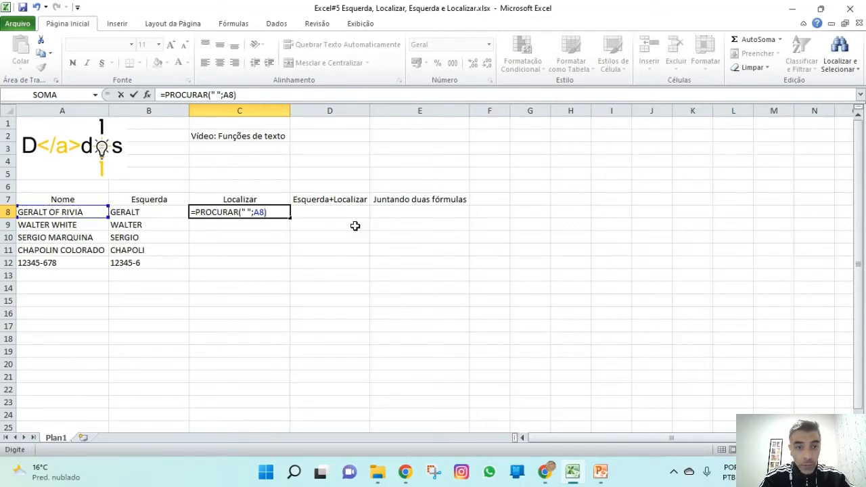
{"action": "key", "text": "Return"}
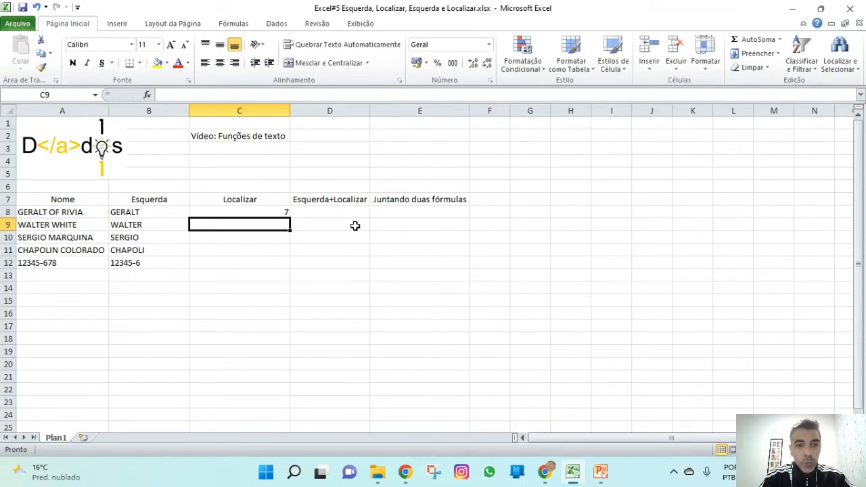
Copy the PROCURAR formula from C8 down through C12, and change the search text in C12 to "-".
{"action": "key", "text": "Up"}
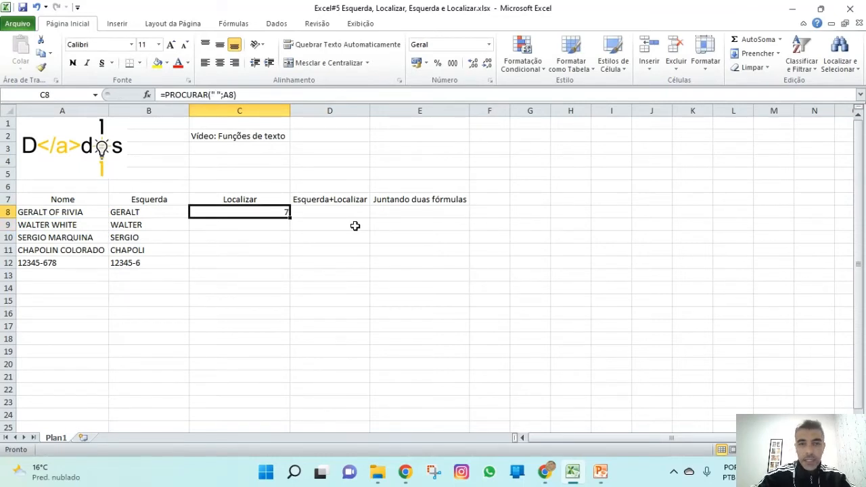
{"action": "left_click_drag", "start_coordinate": [291, 219], "coordinate": [294, 271]}
{"action": "left_click", "coordinate": [248, 262]}
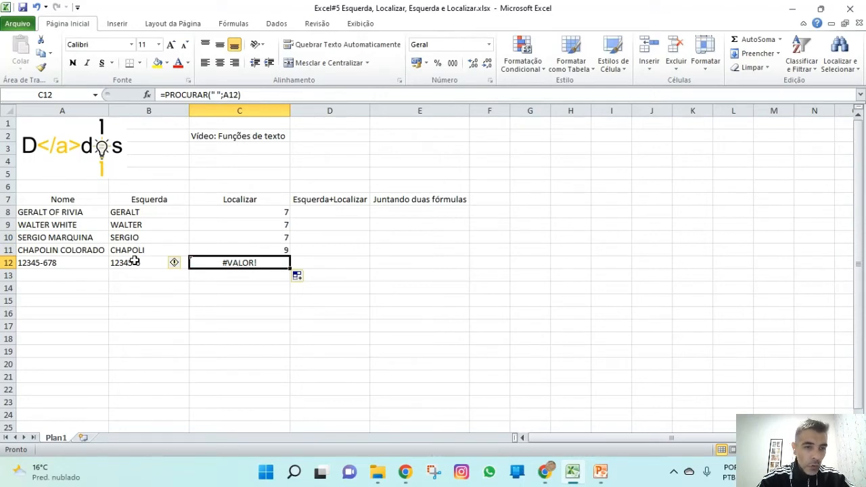
{"action": "left_click", "coordinate": [217, 95]}
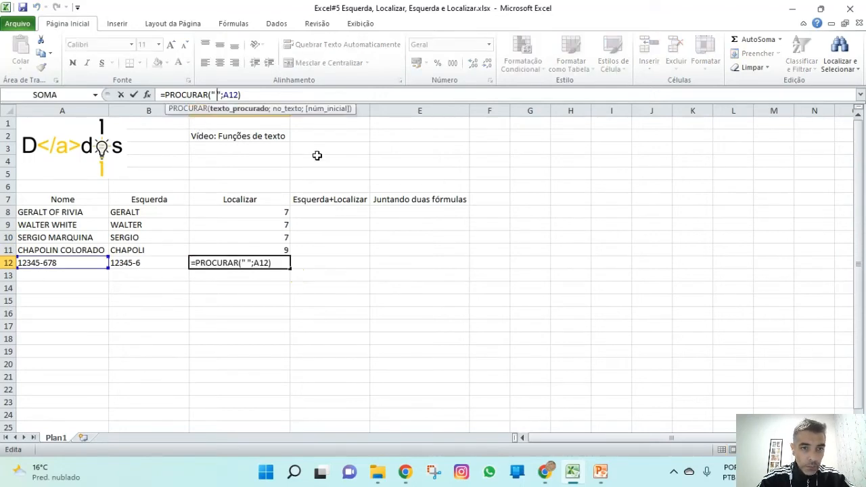
{"action": "key", "text": "BackSpace"}
{"action": "type", "text": "-"}
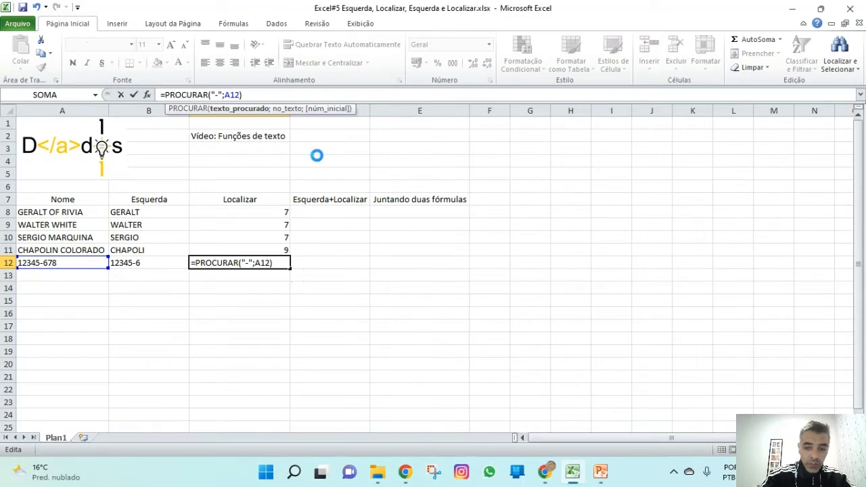
{"action": "key", "text": "Return"}
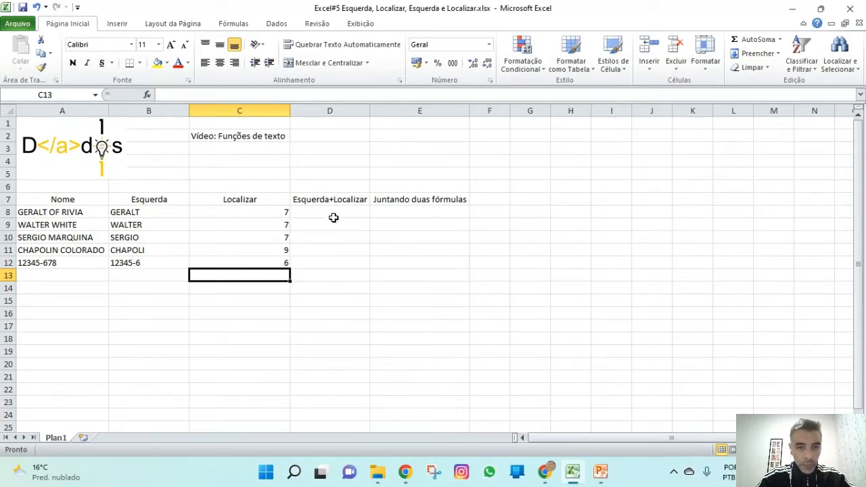
Enter the formula =ESQUERDA(A8;(C8-1)) in cell D8 to extract the text before the first space.
{"action": "left_click", "coordinate": [332, 208]}
{"action": "type", "text": "=esqu"}
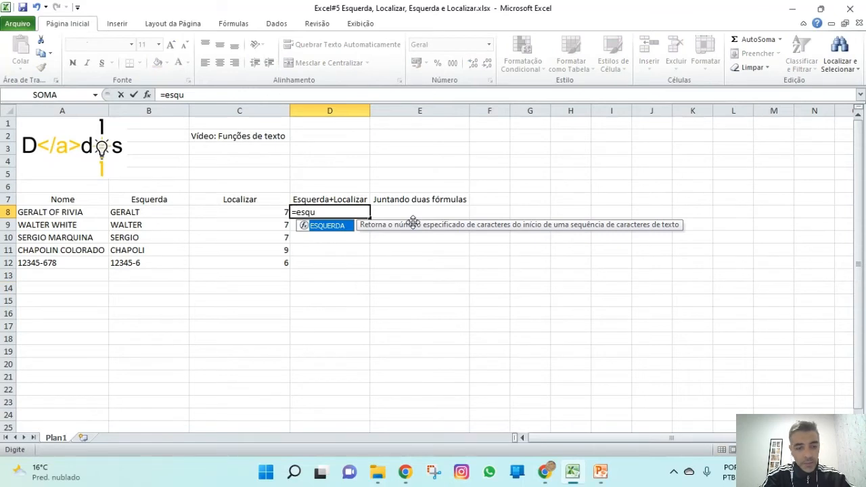
{"action": "key", "text": "Tab"}
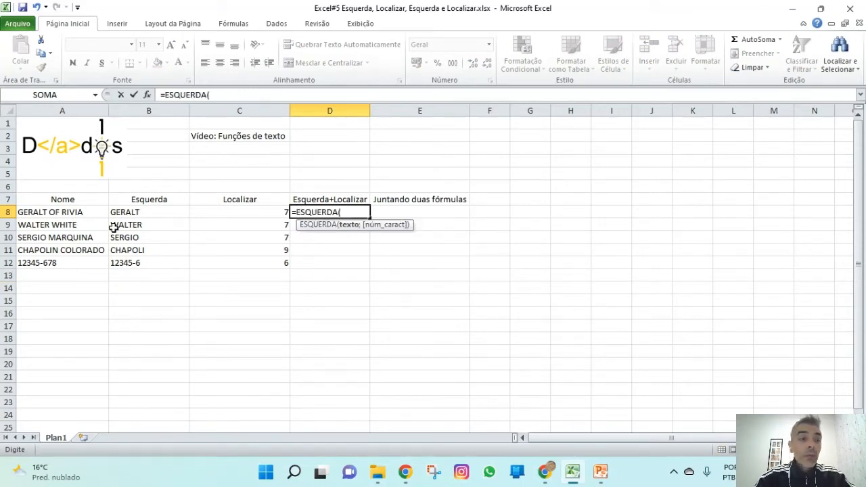
{"action": "left_click", "coordinate": [80, 214]}
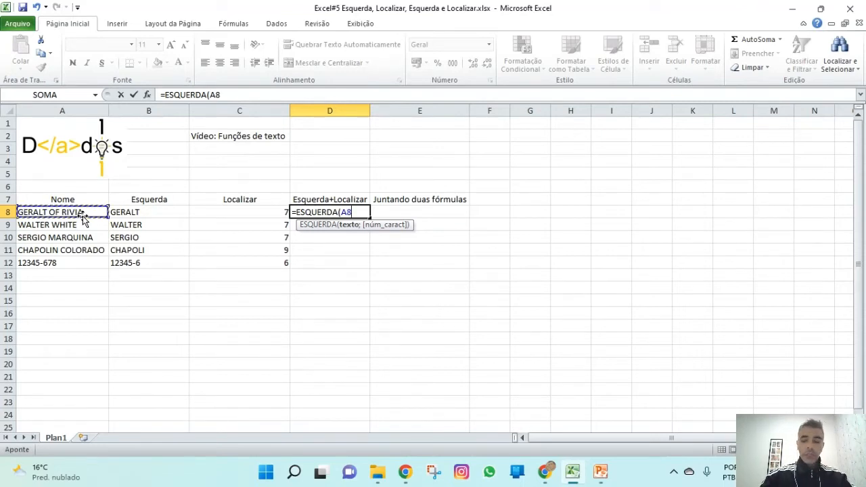
{"action": "type", "text": ";"}
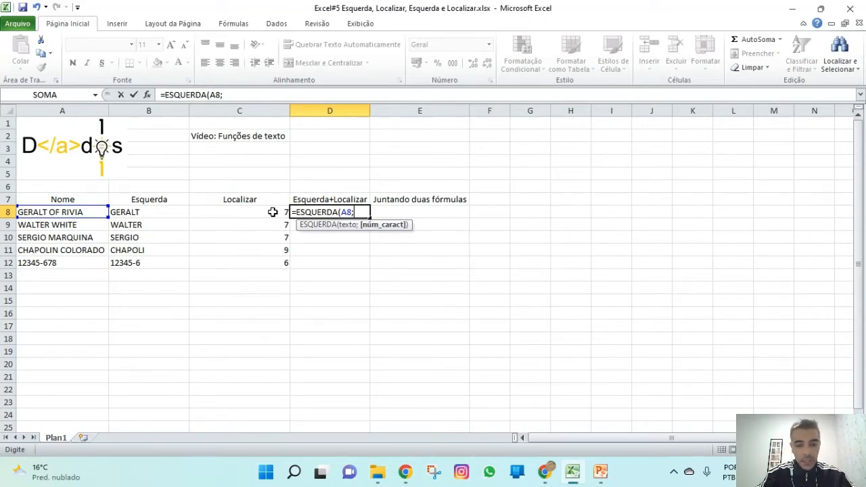
{"action": "type", "text": "("}
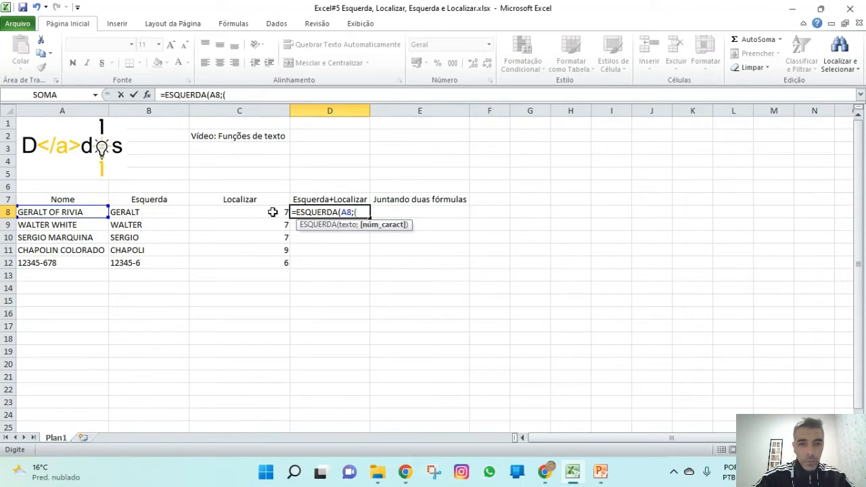
{"action": "left_click", "coordinate": [272, 212]}
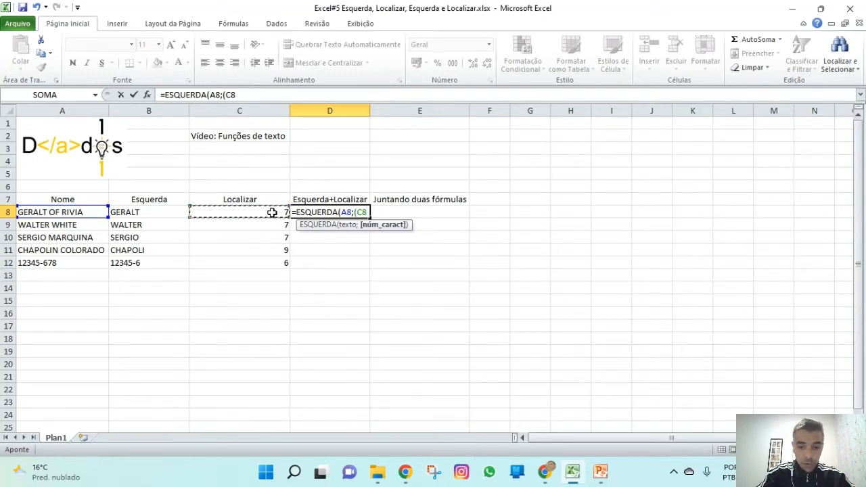
{"action": "type", "text": "-1"}
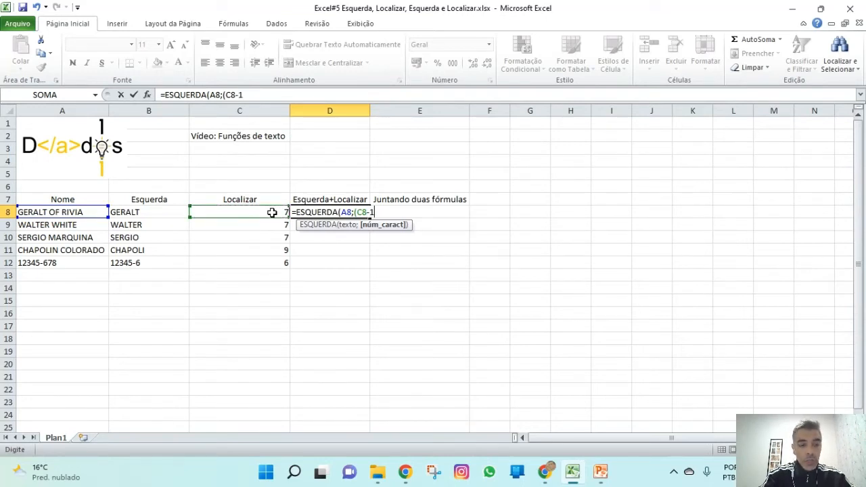
{"action": "type", "text": ")"}
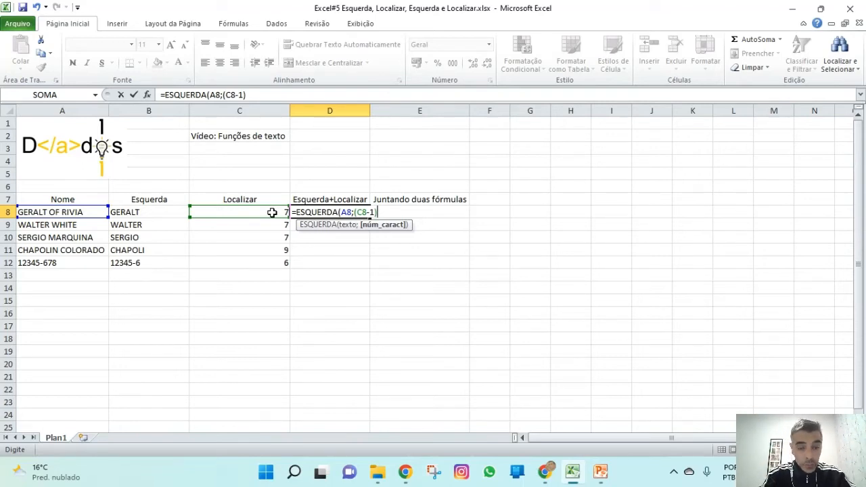
{"action": "type", "text": ")"}
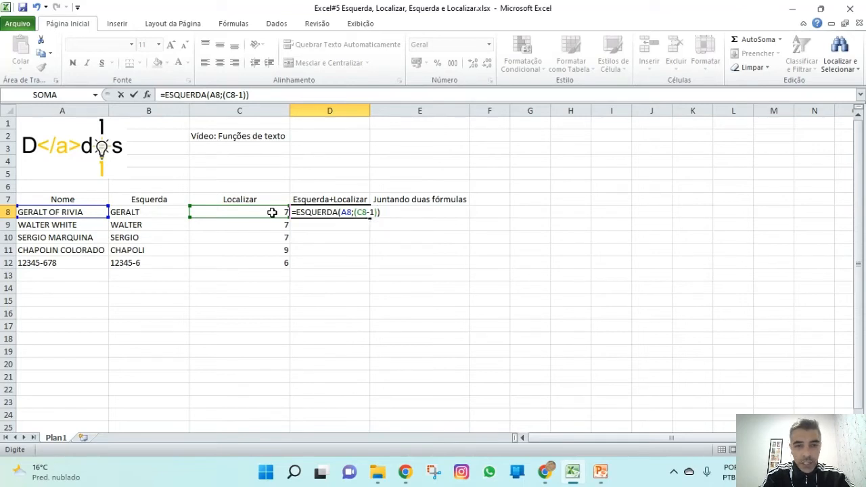
{"action": "key", "text": "Return"}
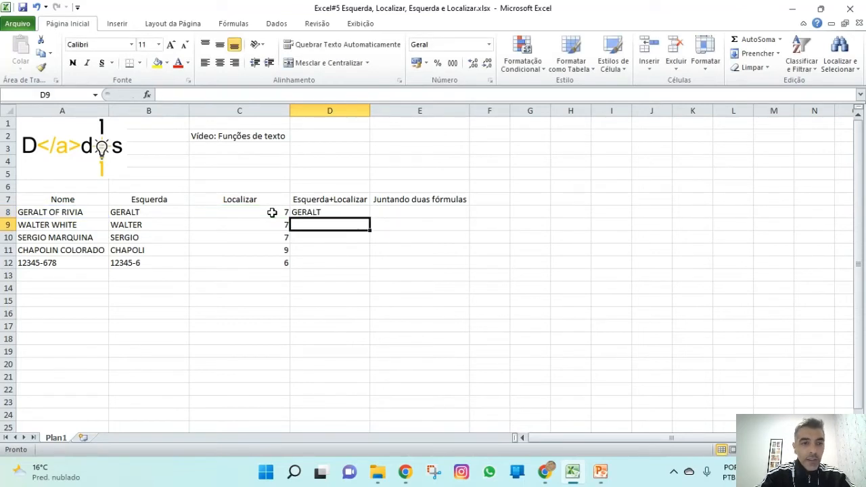
Copy the ESQUERDA formula from D8 down the Esquerda+Localizar column through D12.
{"action": "left_click", "coordinate": [331, 213]}
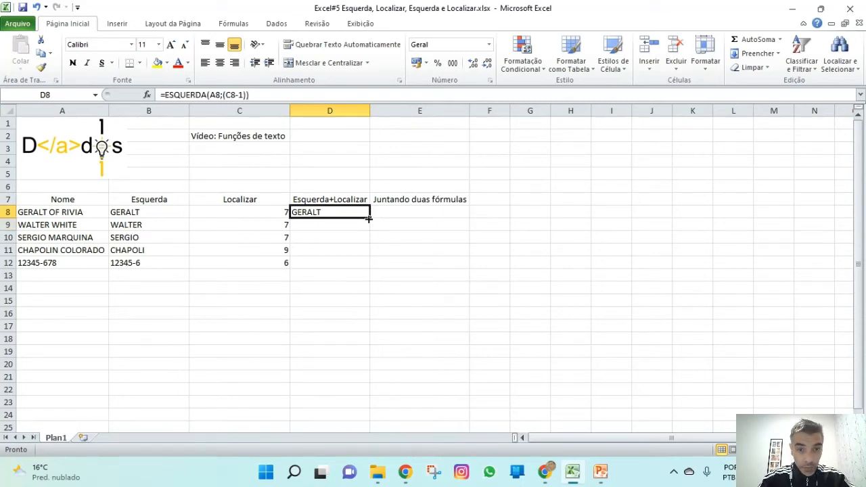
{"action": "left_click_drag", "start_coordinate": [370, 218], "coordinate": [366, 244]}
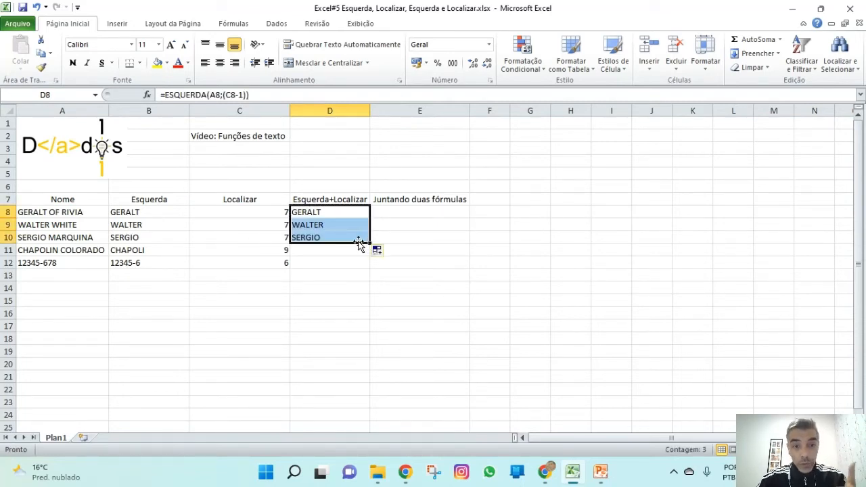
{"action": "left_click", "coordinate": [343, 235]}
{"action": "left_click", "coordinate": [169, 247]}
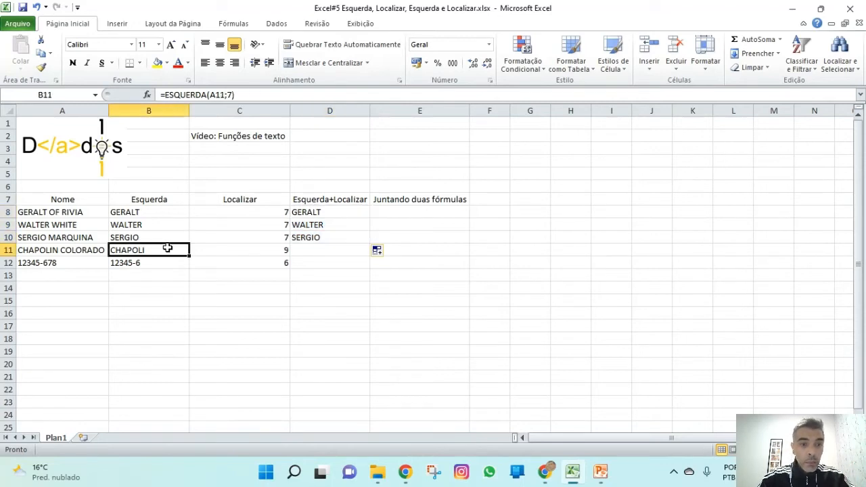
{"action": "left_click", "coordinate": [329, 239]}
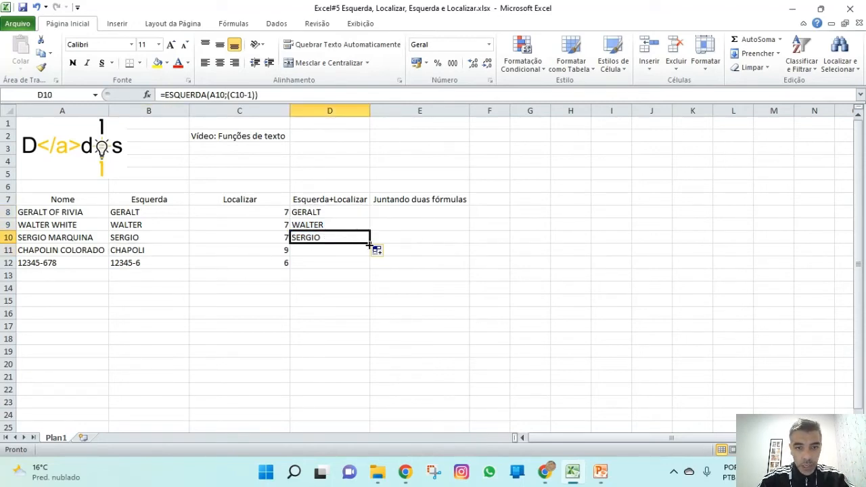
{"action": "left_click_drag", "start_coordinate": [371, 244], "coordinate": [366, 266]}
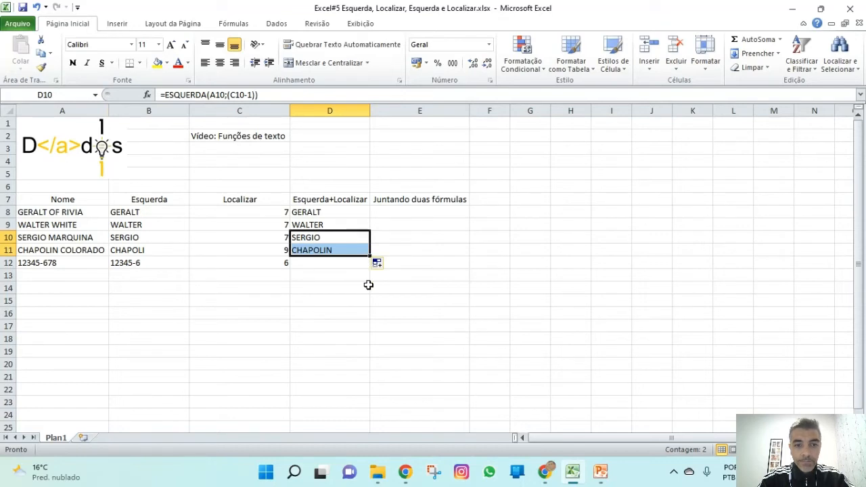
{"action": "left_click", "coordinate": [331, 249]}
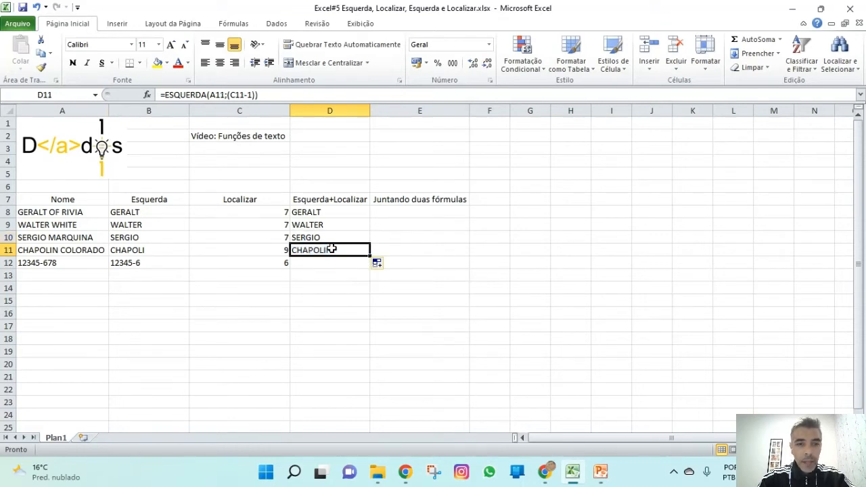
{"action": "left_click", "coordinate": [324, 263]}
{"action": "left_click", "coordinate": [329, 251]}
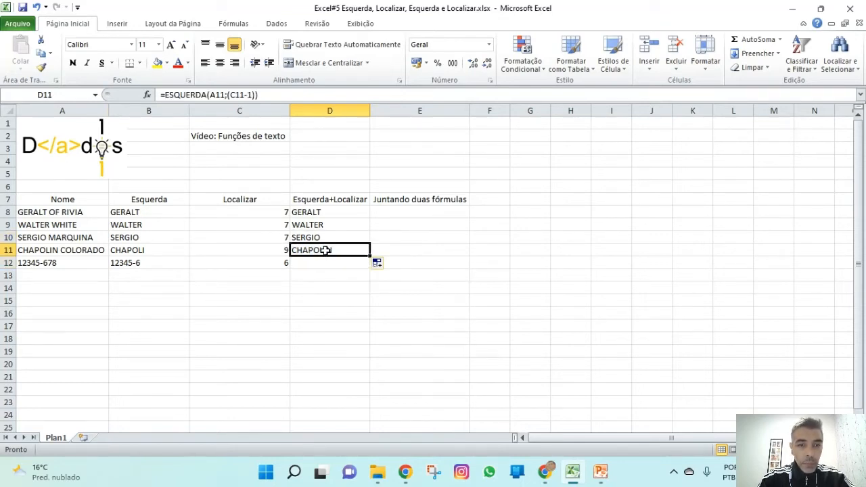
{"action": "left_click_drag", "start_coordinate": [369, 255], "coordinate": [366, 270]}
{"action": "left_click", "coordinate": [338, 263]}
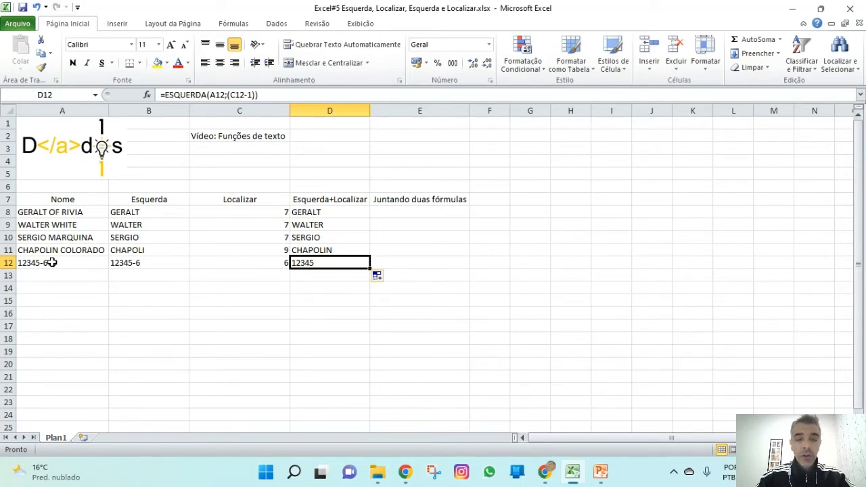
Clear the PROCURAR formula from C8 to test its effect on D8, and undo the deletion.
{"action": "left_click", "coordinate": [404, 211]}
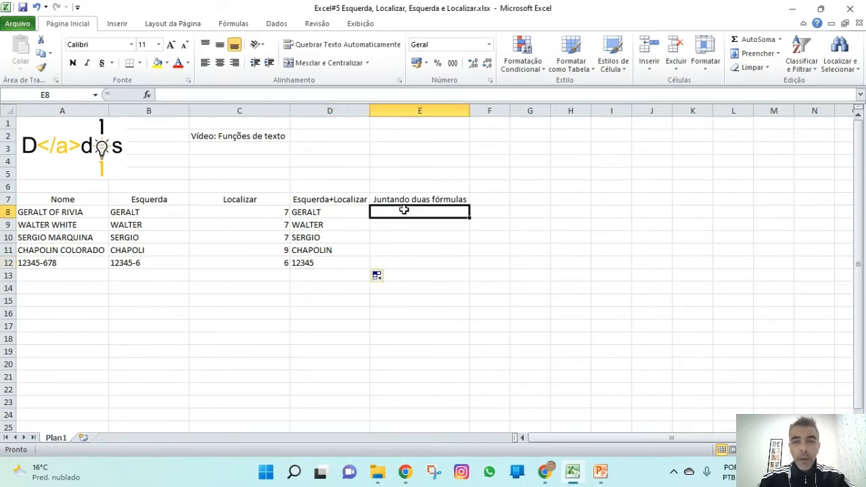
{"action": "left_click", "coordinate": [319, 213]}
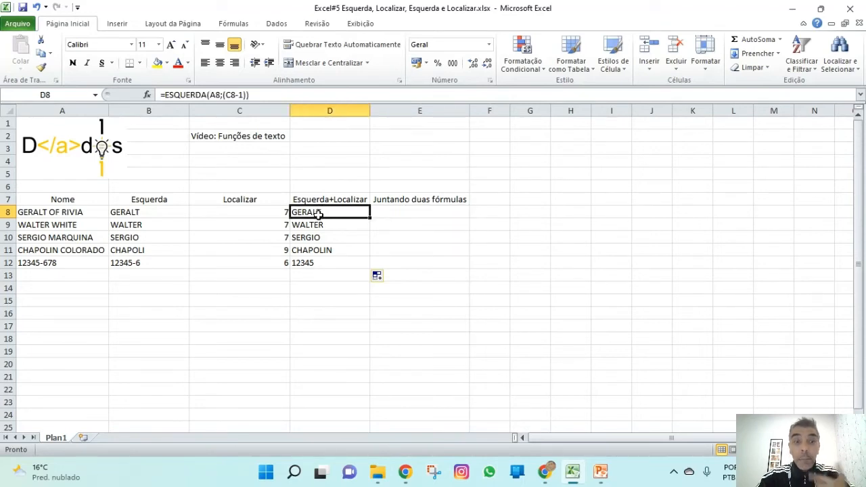
{"action": "left_click", "coordinate": [258, 213]}
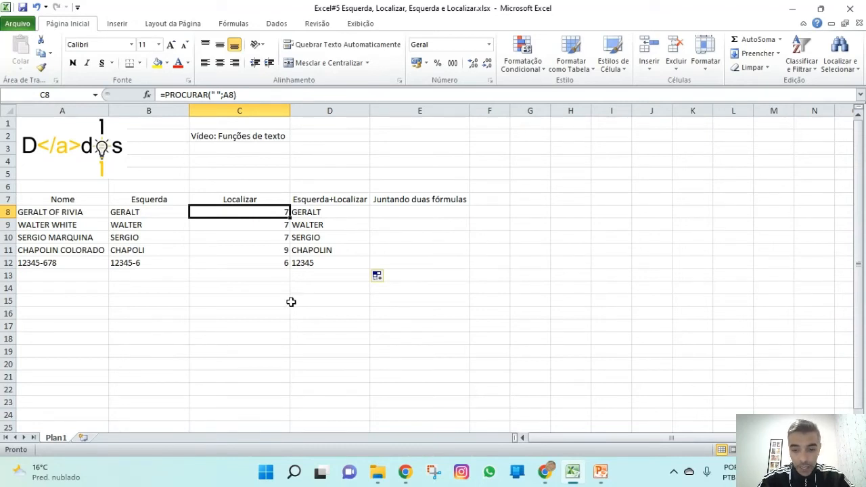
{"action": "key", "text": "Delete"}
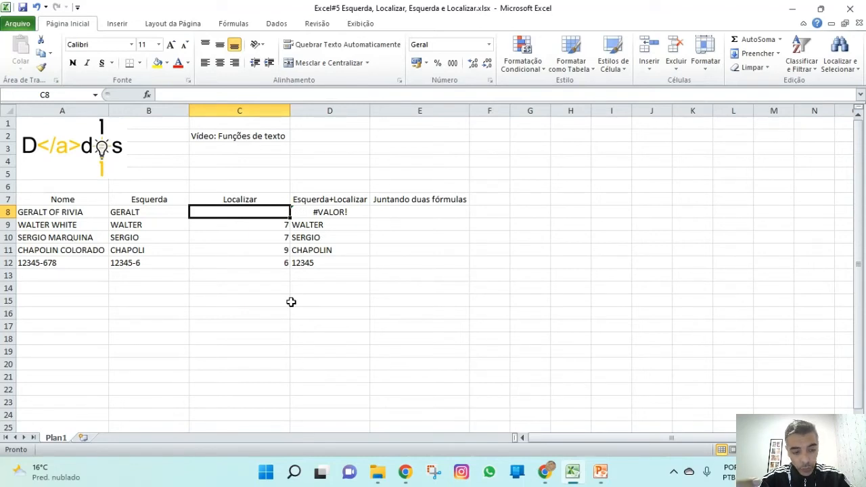
{"action": "key", "text": "ctrl+z"}
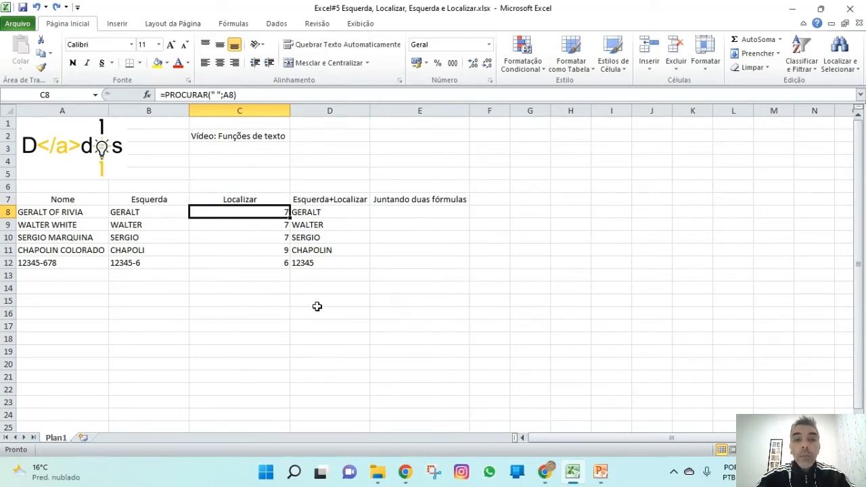
Begin an ESQUERDA formula in cell E8 under Juntando duas fórmulas, with A8 as its text argument.
{"action": "left_click", "coordinate": [436, 214]}
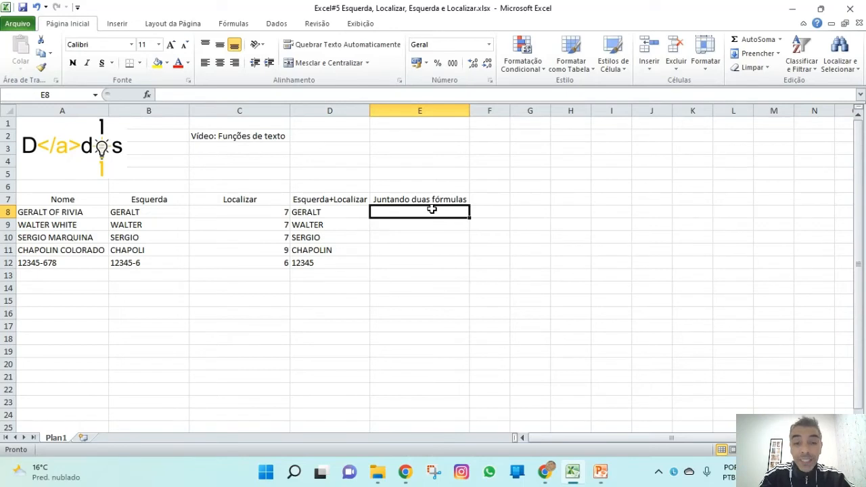
{"action": "type", "text": "="}
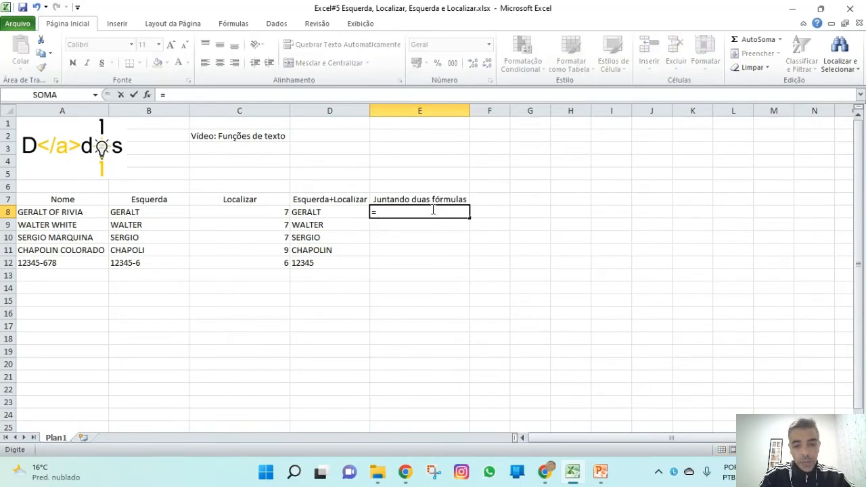
{"action": "type", "text": "esu"}
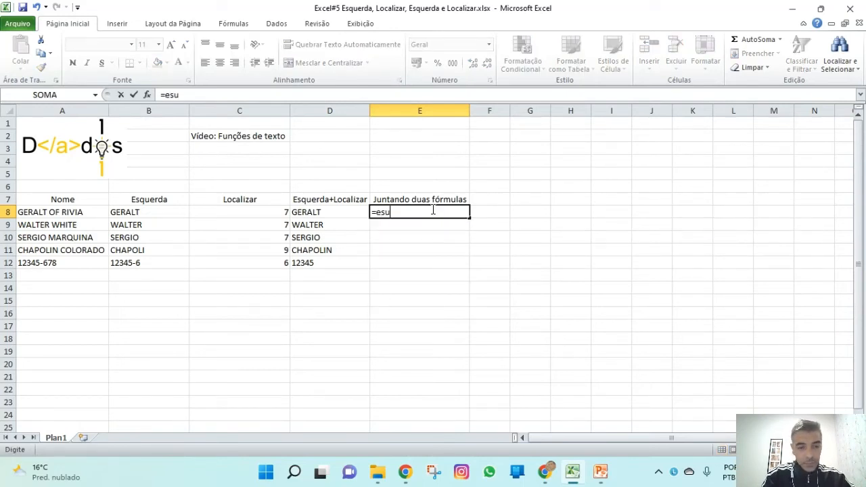
{"action": "key", "text": "BackSpace"}
{"action": "type", "text": "q"}
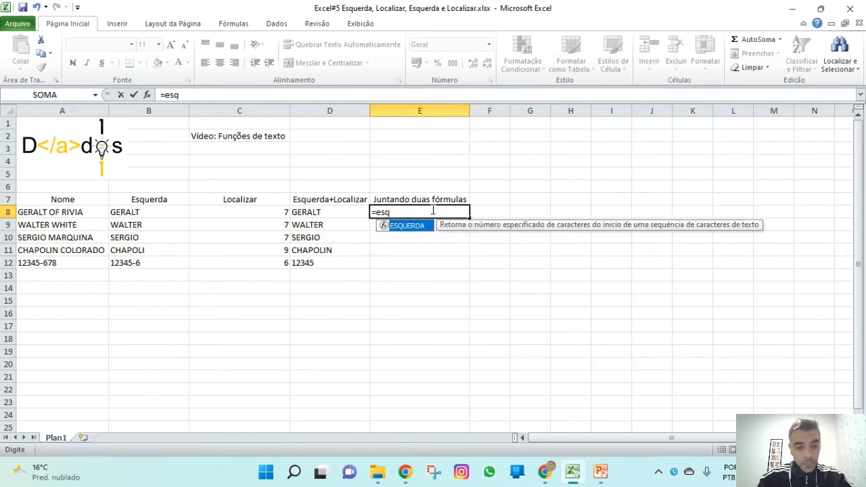
{"action": "key", "text": "Tab"}
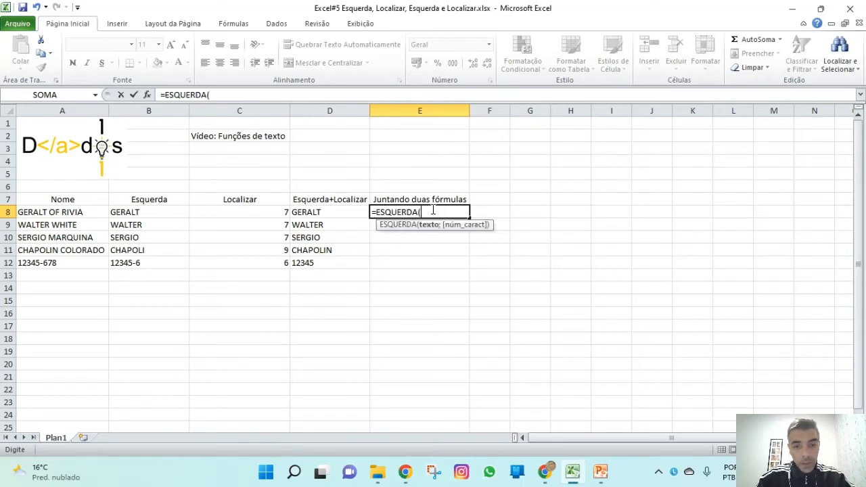
{"action": "left_click", "coordinate": [70, 216]}
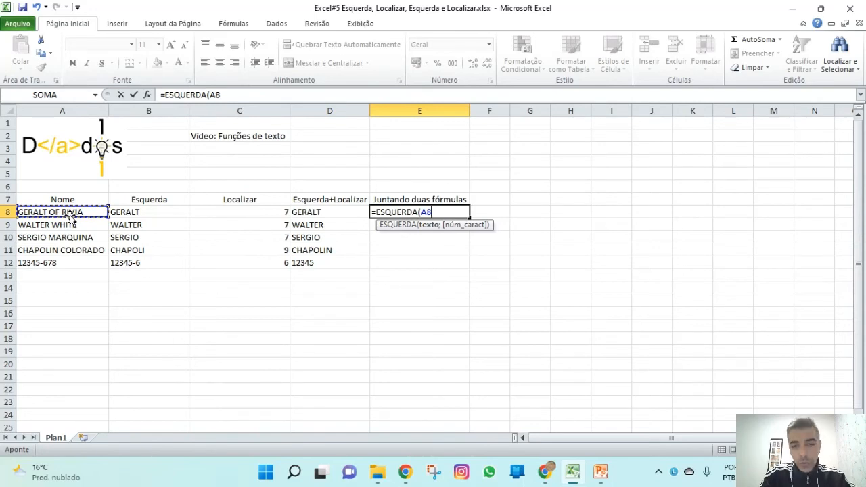
{"action": "type", "text": ";"}
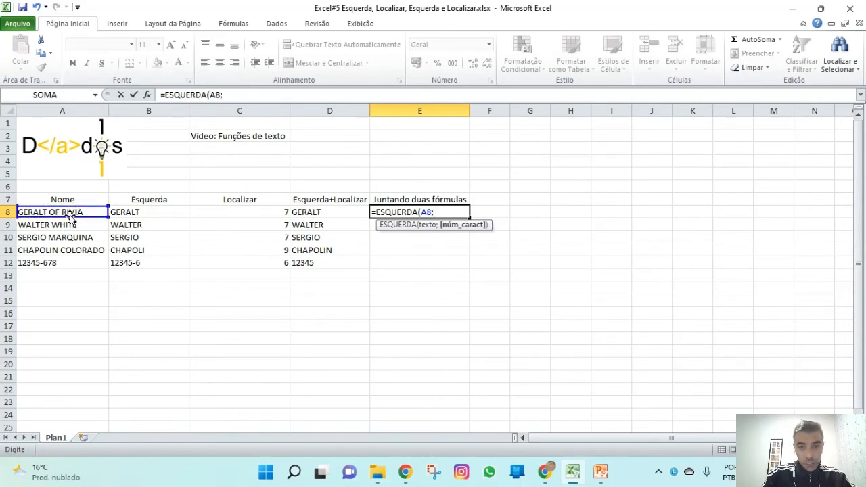
Nest (PROCURAR(" ";A8)-1) as the character count, completing E8 as =ESQUERDA(A8;(PROCURAR(" ";A8)-1)).
{"action": "type", "text": "("}
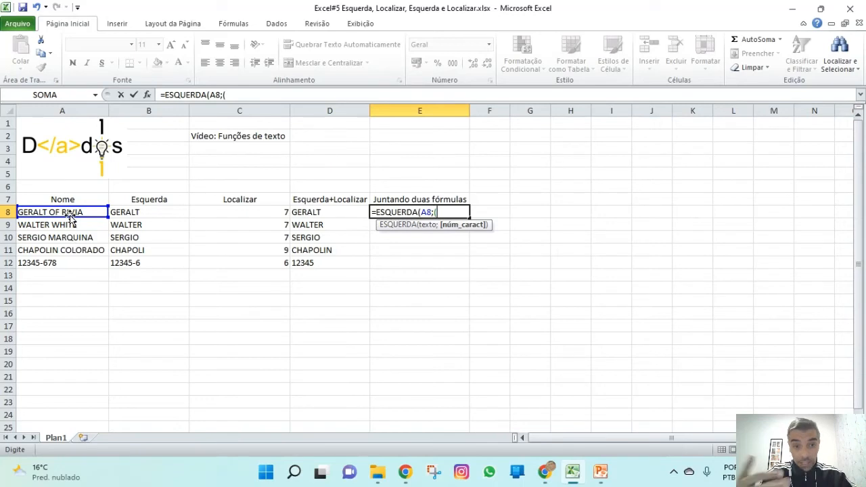
{"action": "type", "text": "pro"}
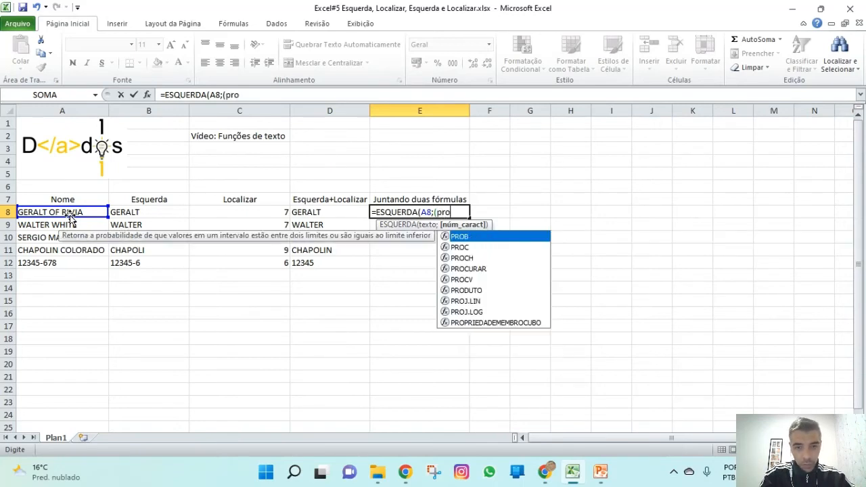
{"action": "type", "text": "cu"}
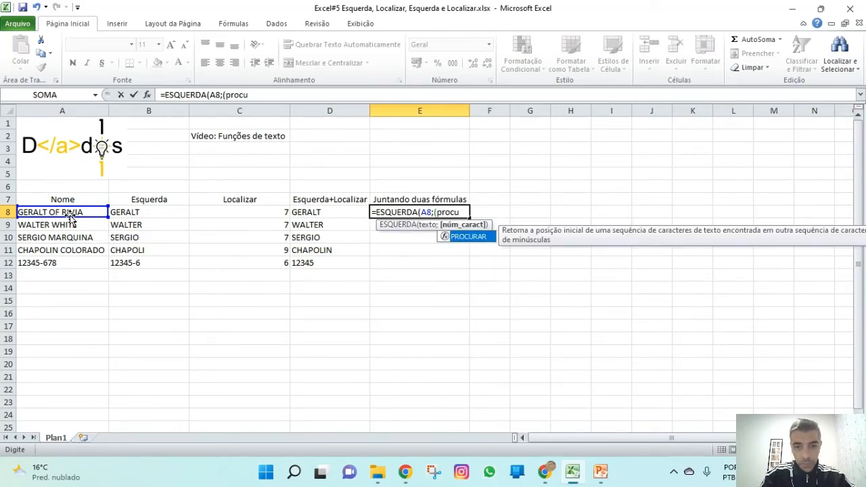
{"action": "key", "text": "Tab"}
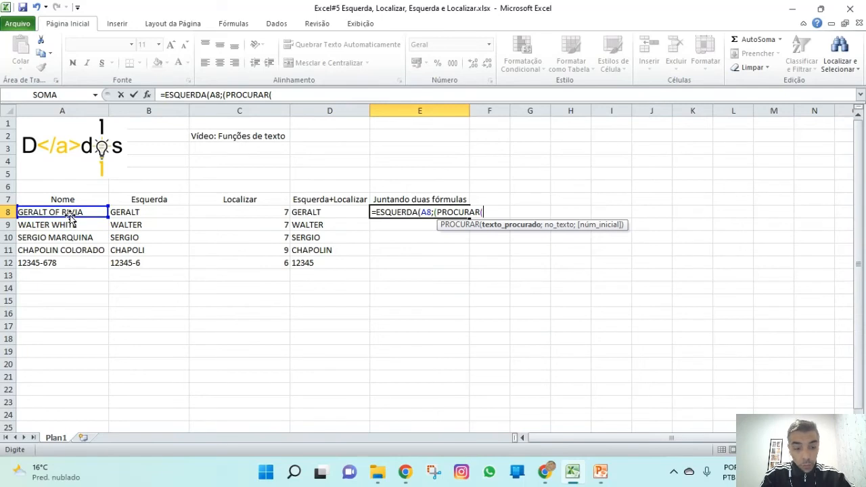
{"action": "type", "text": "\" \""}
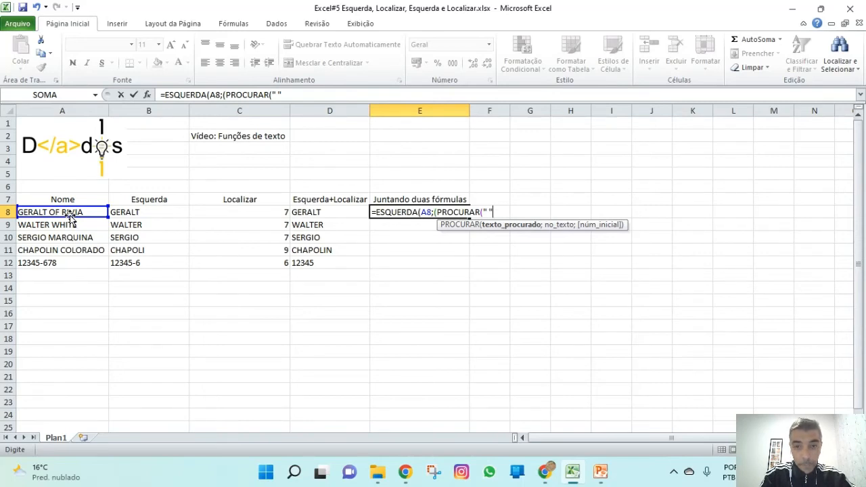
{"action": "type", "text": ";"}
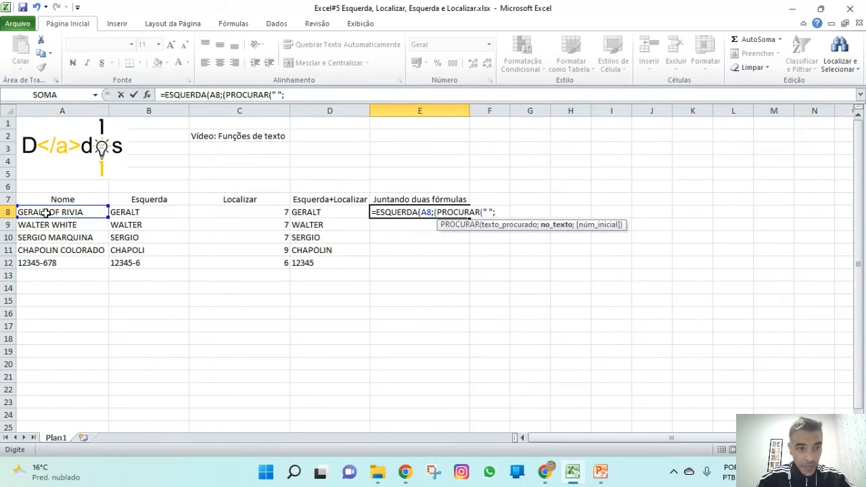
{"action": "left_click", "coordinate": [45, 212]}
{"action": "type", "text": ")"}
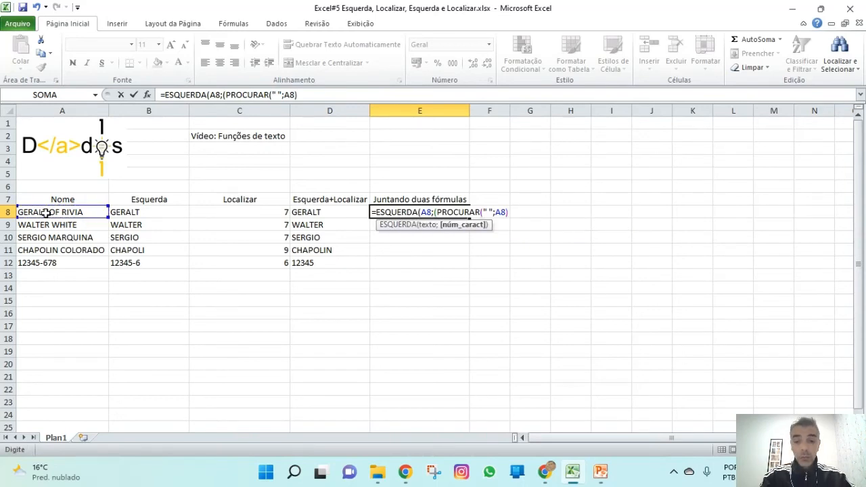
{"action": "type", "text": "-1"}
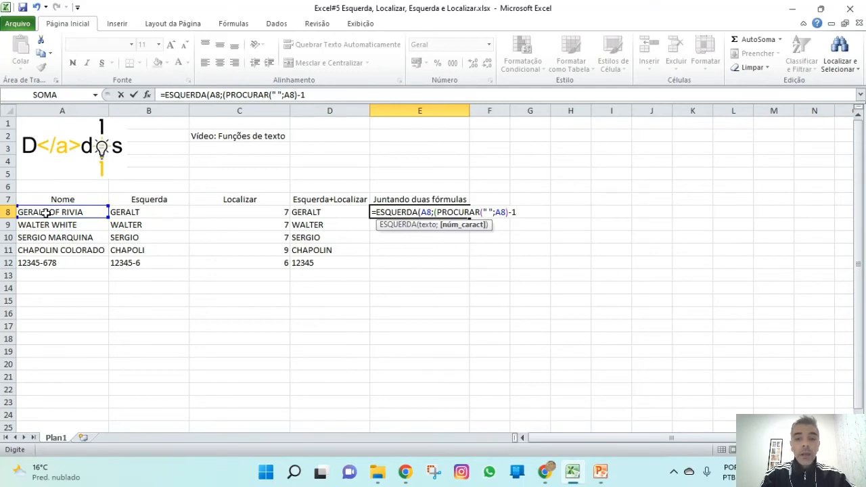
{"action": "type", "text": ")"}
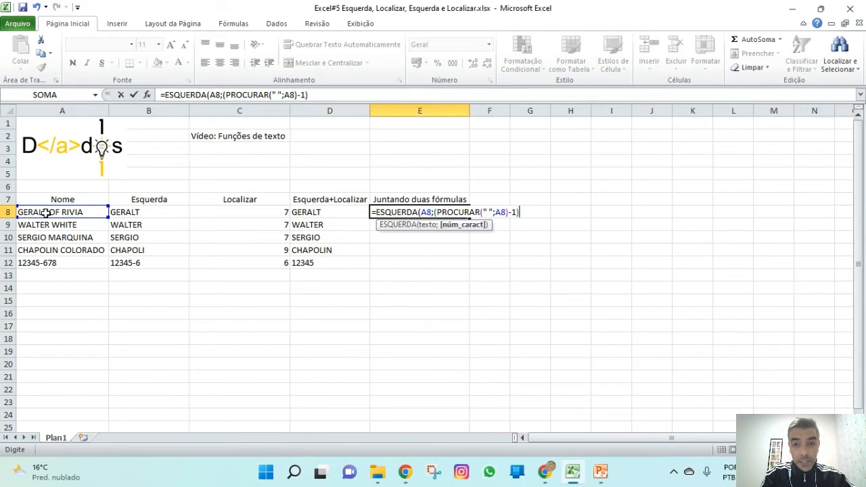
{"action": "type", "text": ")"}
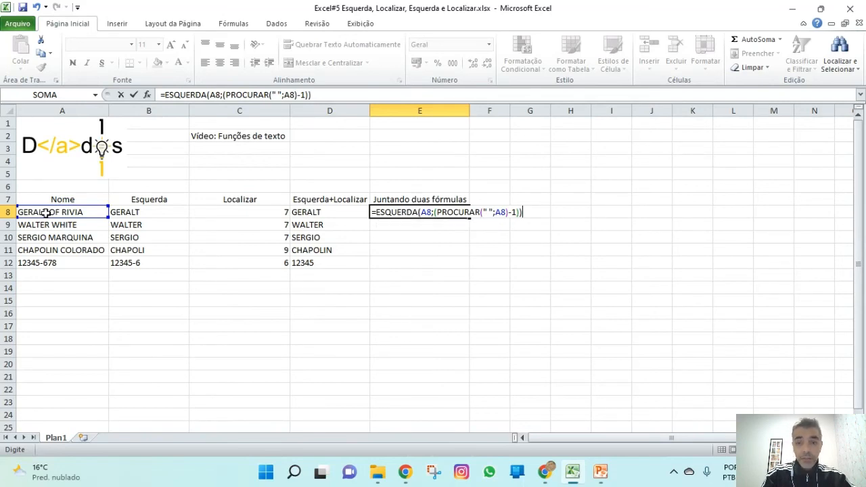
{"action": "key", "text": "Return"}
Copy the nested formula from E8 down through E12, and change the search text in E12 to "-".
{"action": "key", "text": "Up"}
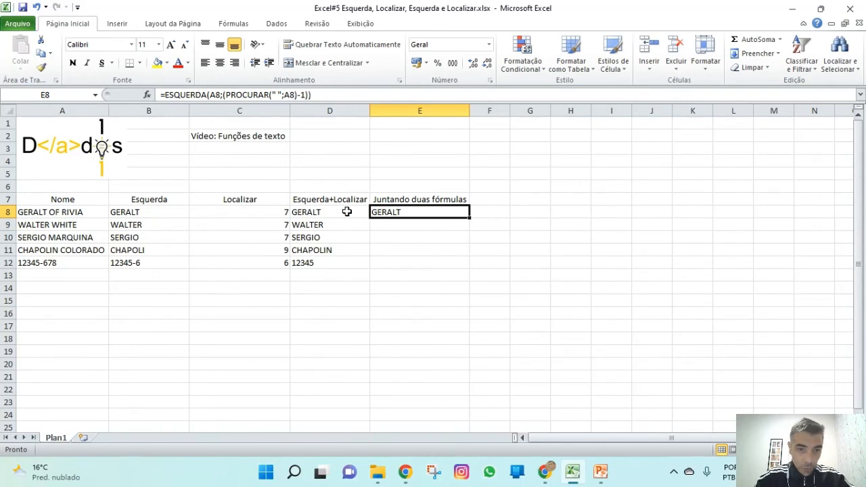
{"action": "left_click_drag", "start_coordinate": [469, 217], "coordinate": [465, 264]}
{"action": "left_click", "coordinate": [431, 263]}
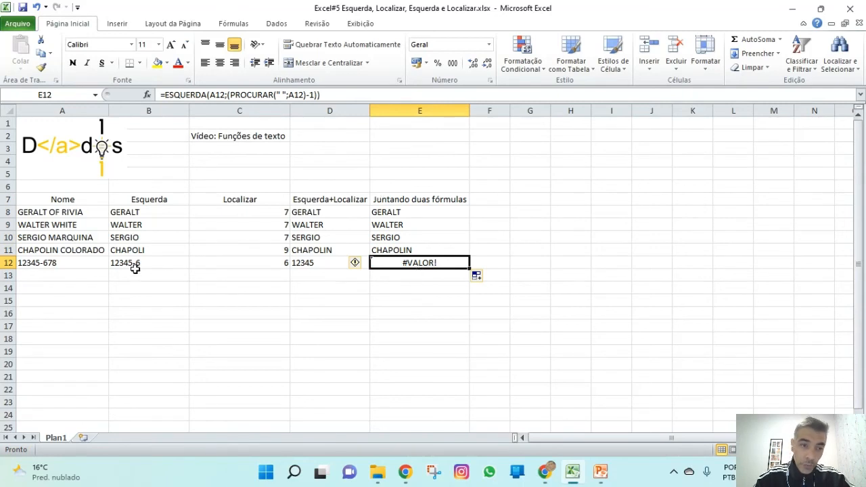
{"action": "left_click", "coordinate": [282, 95]}
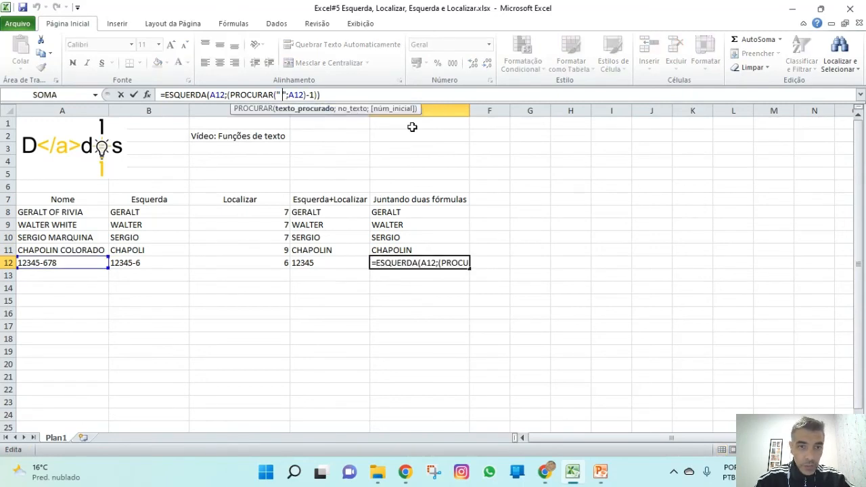
{"action": "key", "text": "BackSpace"}
{"action": "type", "text": "-"}
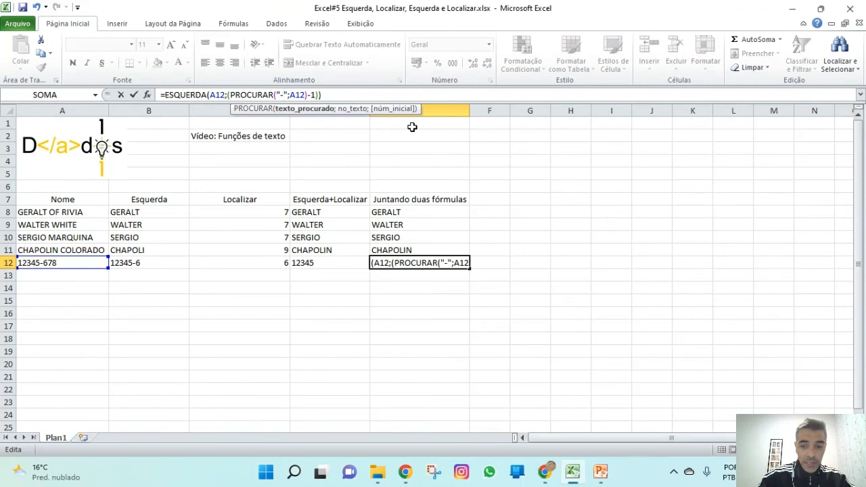
{"action": "key", "text": "Return"}
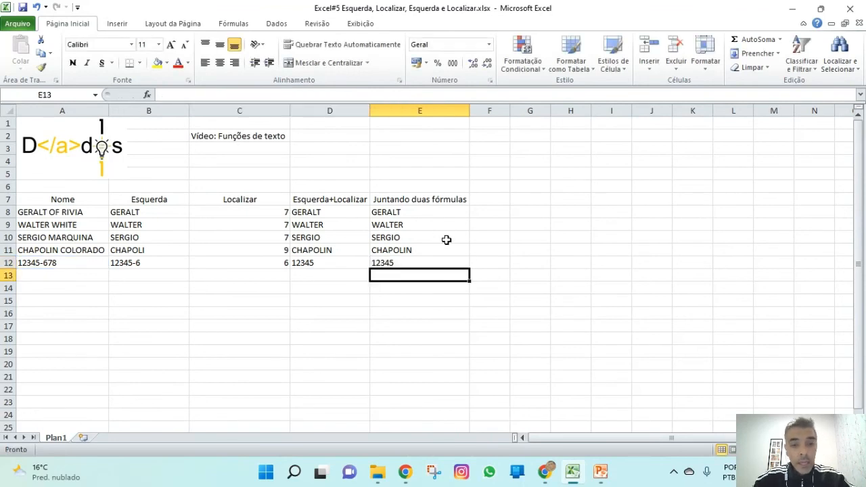
Clear the PROCURAR formula from C8 to test whether the nested formulas in column E depend on it, and undo the deletion.
{"action": "left_click", "coordinate": [403, 212]}
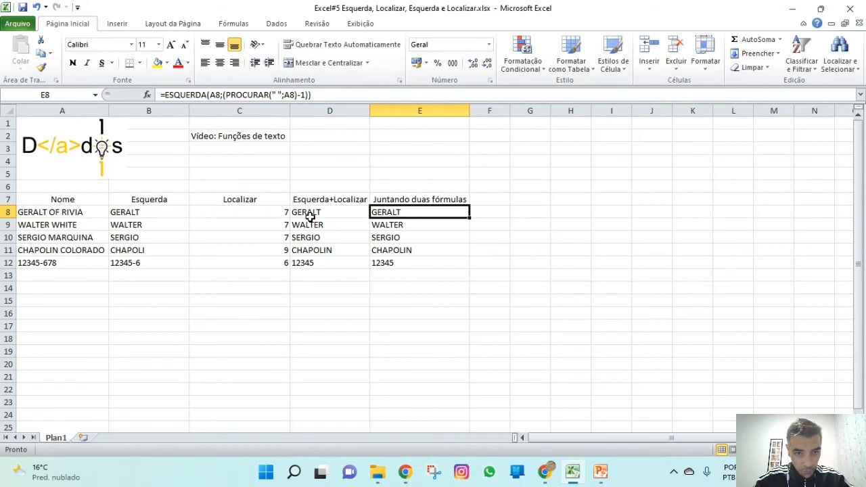
{"action": "left_click", "coordinate": [277, 217]}
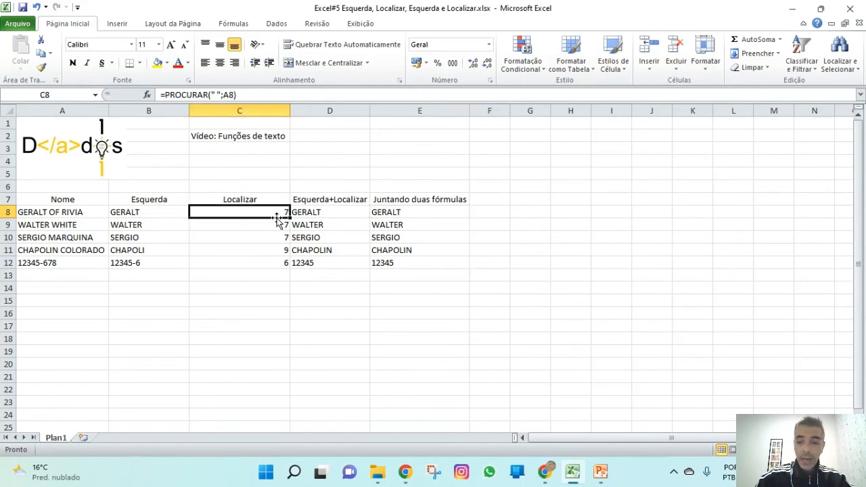
{"action": "key", "text": "Delete"}
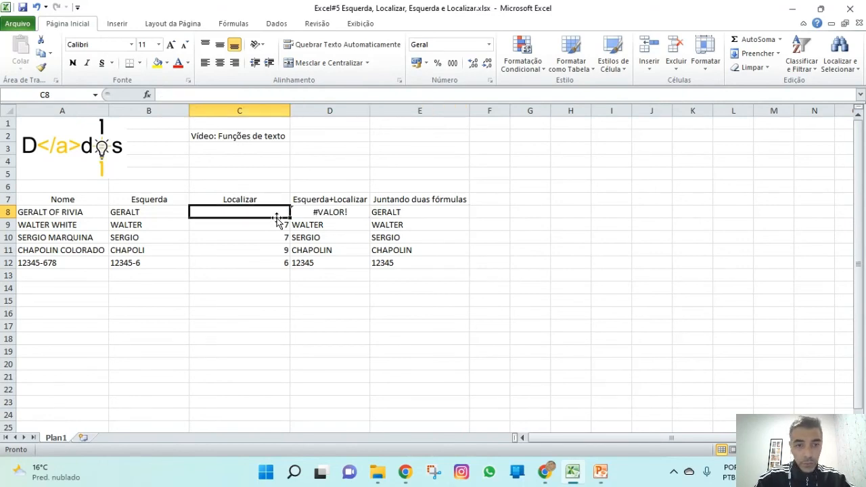
{"action": "left_click_drag", "start_coordinate": [423, 201], "coordinate": [429, 258]}
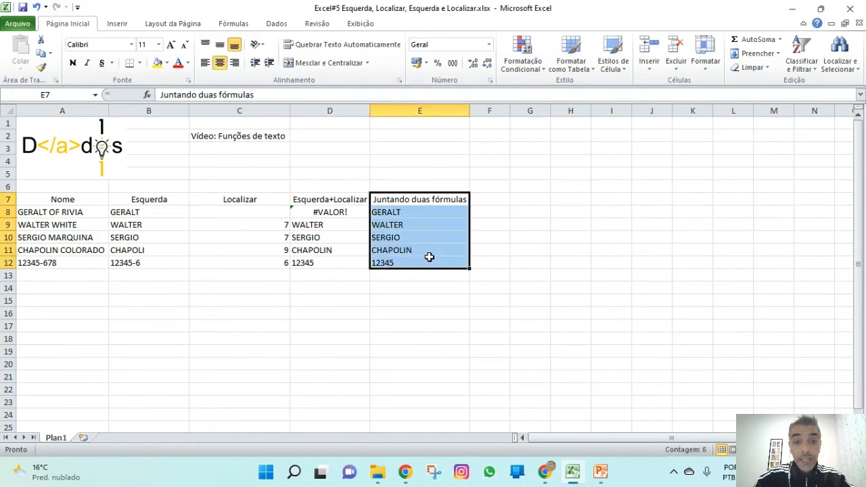
{"action": "left_click", "coordinate": [237, 213]}
{"action": "key", "text": "ctrl+z"}
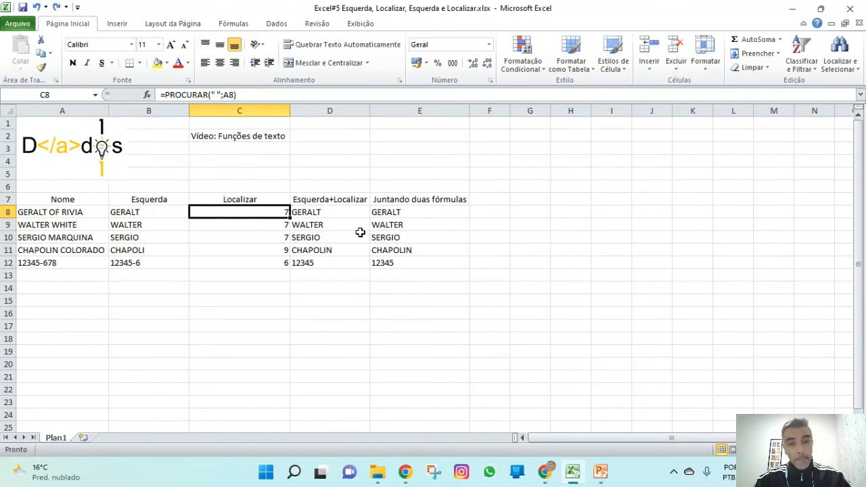